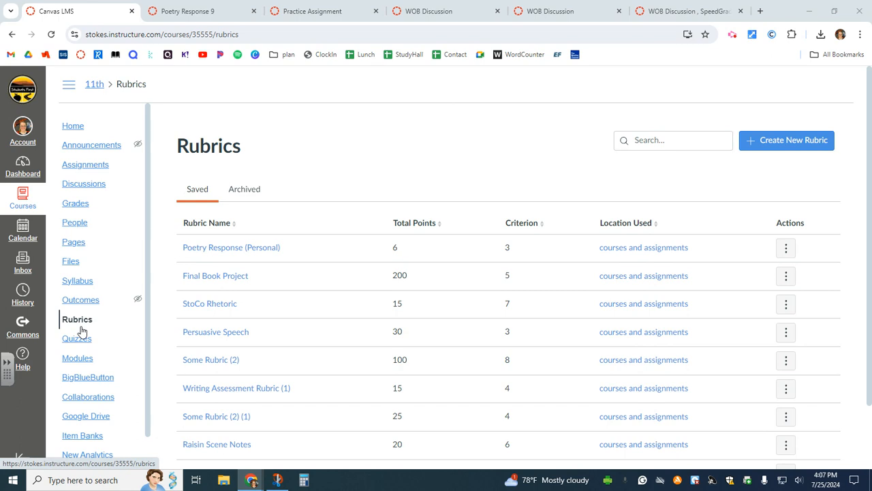
Open the Poetry Response (Personal) rubric, score Author's Message at No Marks, and choose the Traditional layout
left_click(247, 255)
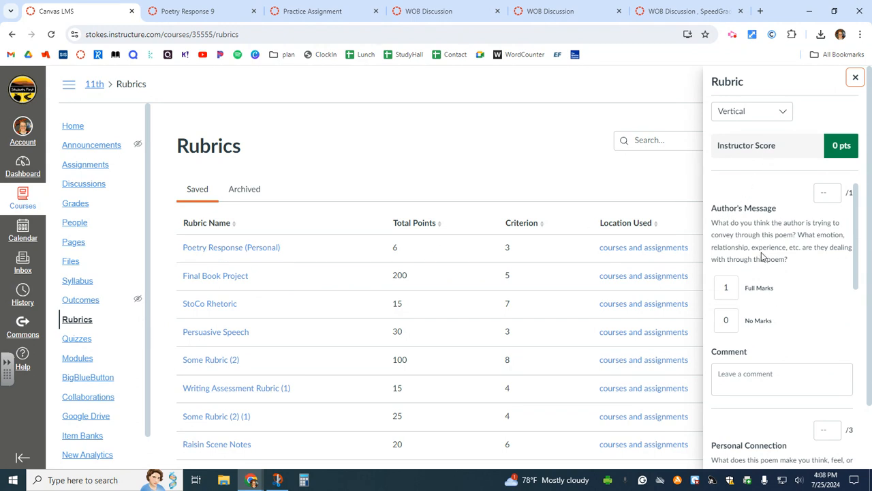
scroll(760, 247, "down", 1)
scroll(759, 247, "up", 1)
left_click(728, 292)
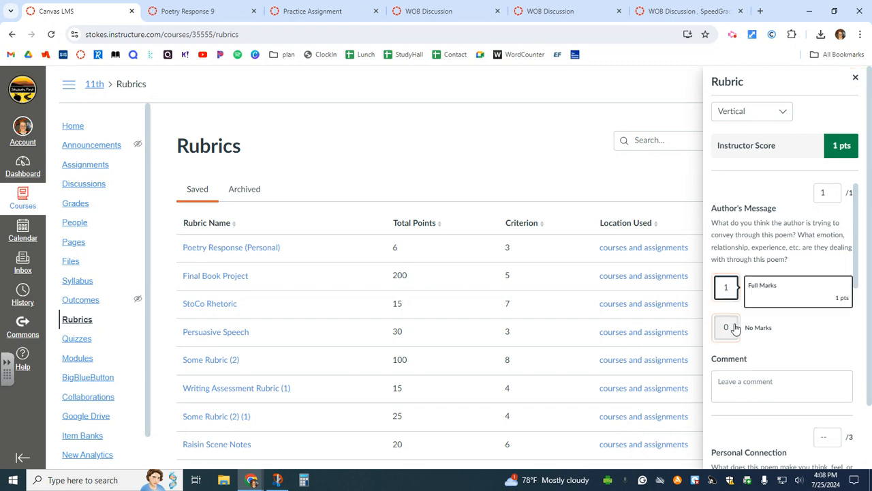
left_click(726, 325)
left_click(780, 112)
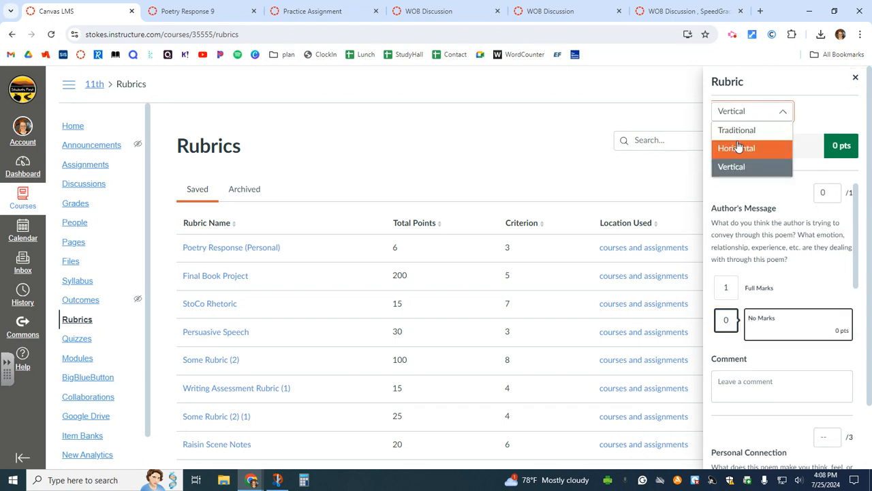
left_click(738, 137)
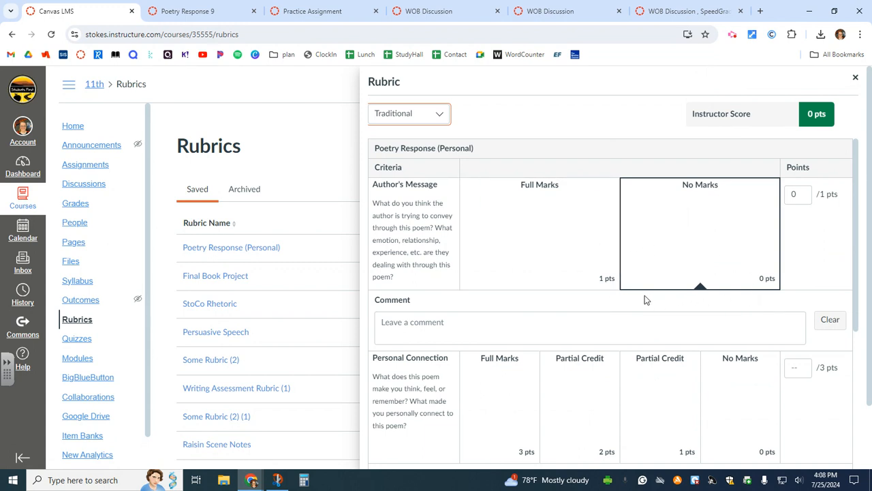
Try full, partial and no-mark ratings on Author's Message and Personal Connection in the grid
left_click(535, 267)
left_click(702, 231)
scroll(585, 311, "down", 1)
left_click(527, 354)
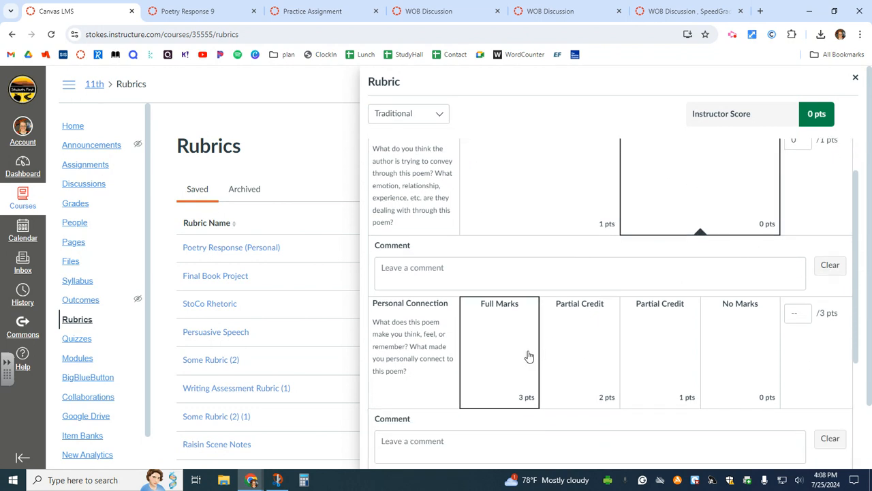
left_click(598, 358)
left_click(675, 349)
left_click(569, 276)
scroll(525, 280, "up", 1)
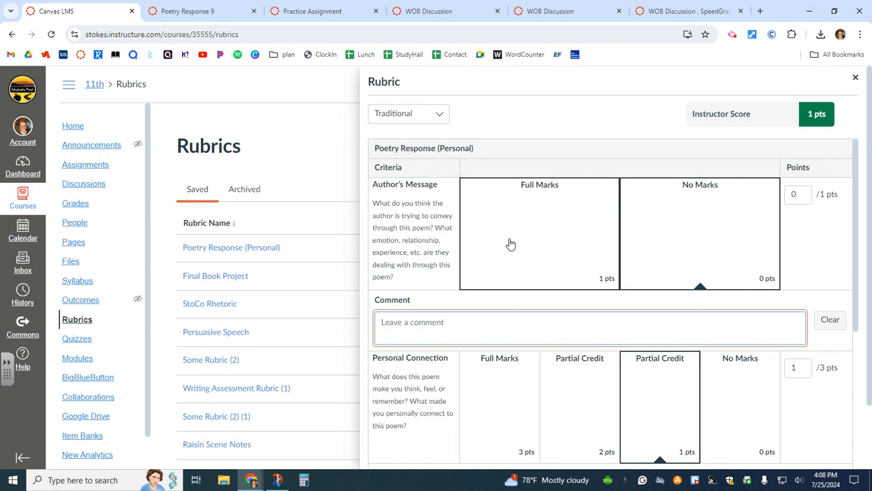
Award Author's Message full marks (1/1) and start a comment on it
left_click(545, 245)
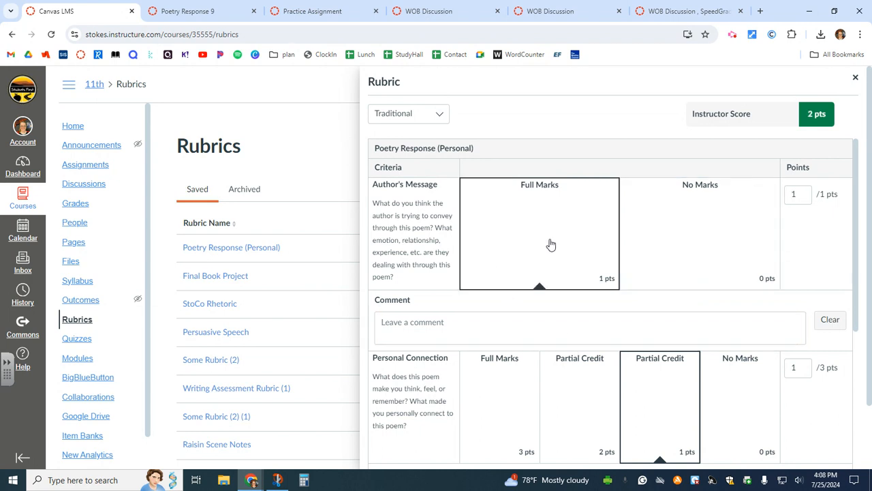
left_click(728, 255)
left_click(604, 266)
left_click(561, 326)
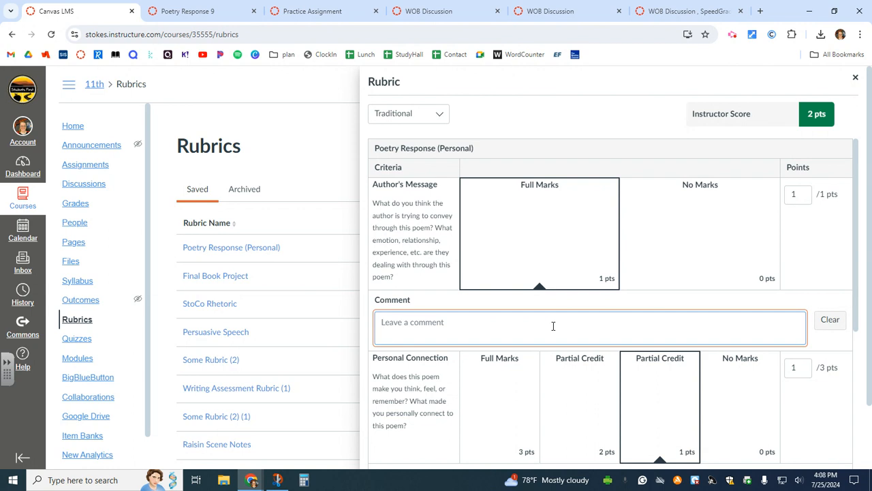
scroll(550, 322, "down", 1)
scroll(541, 312, "up", 1)
scroll(562, 290, "down", 2)
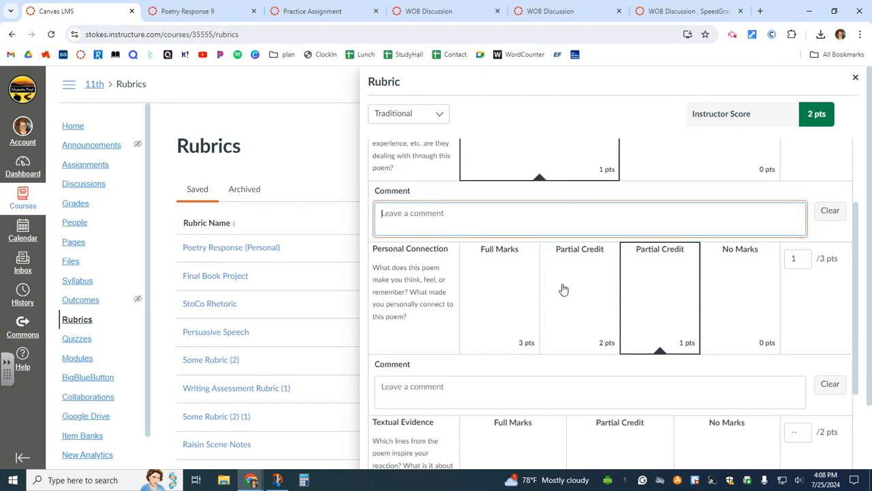
Set Personal Connection to no marks and give Textual Evidence full marks, totalling 3 pts
left_click(494, 286)
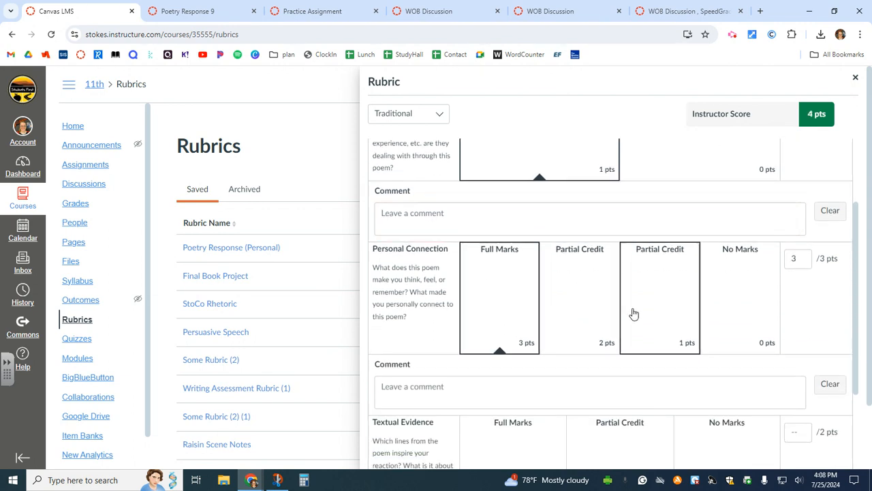
left_click(658, 272)
left_click(742, 282)
scroll(681, 336, "down", 2)
left_click(512, 364)
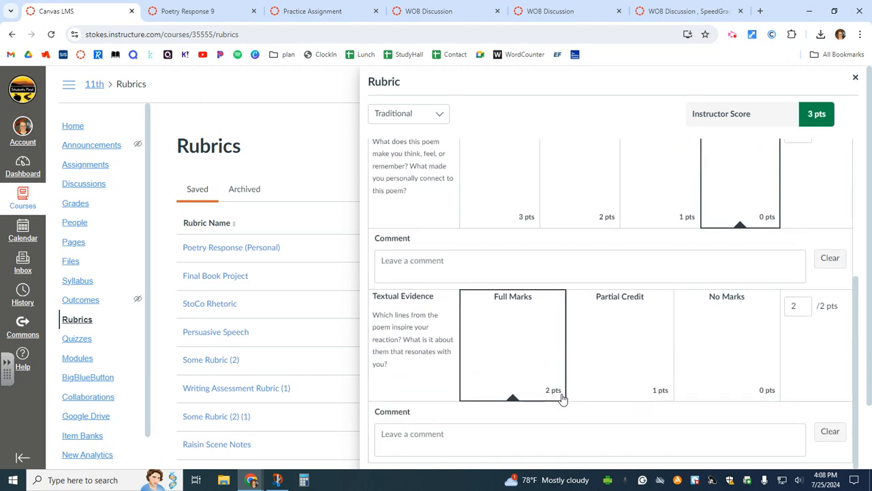
scroll(551, 385, "up", 1)
scroll(575, 358, "up", 3)
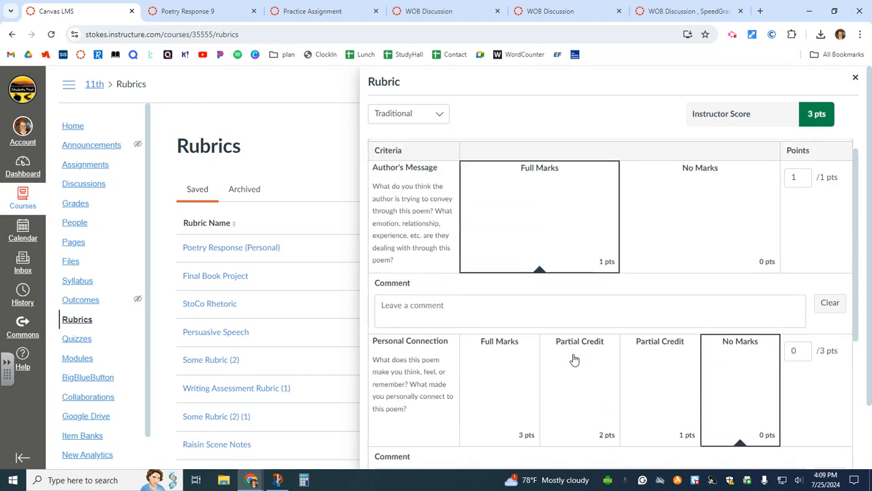
scroll(596, 334, "up", 1)
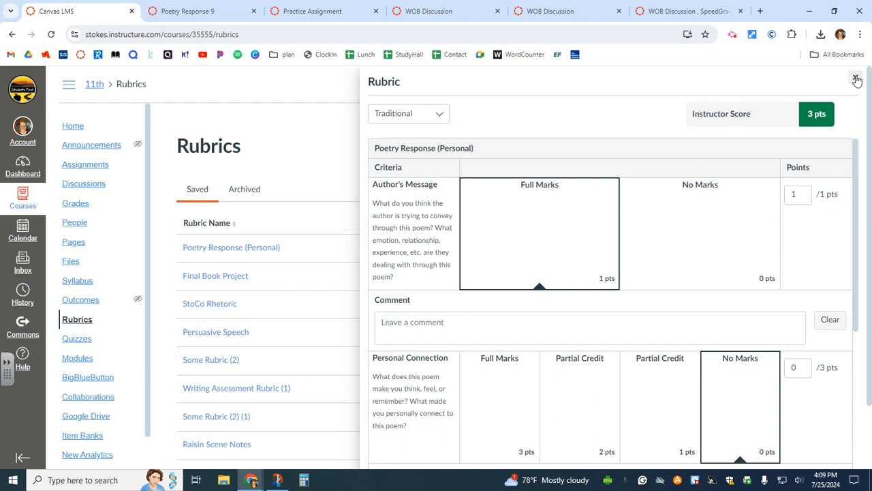
scroll(634, 211, "down", 1)
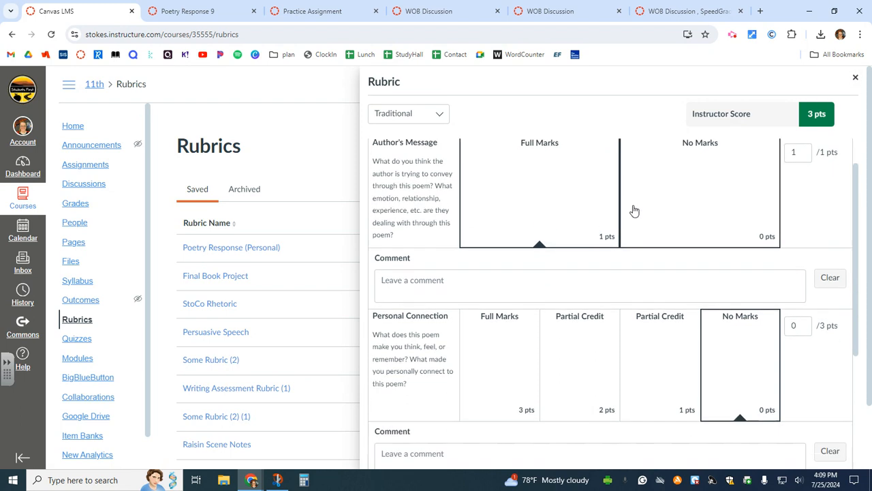
scroll(633, 211, "down", 1)
left_click(438, 116)
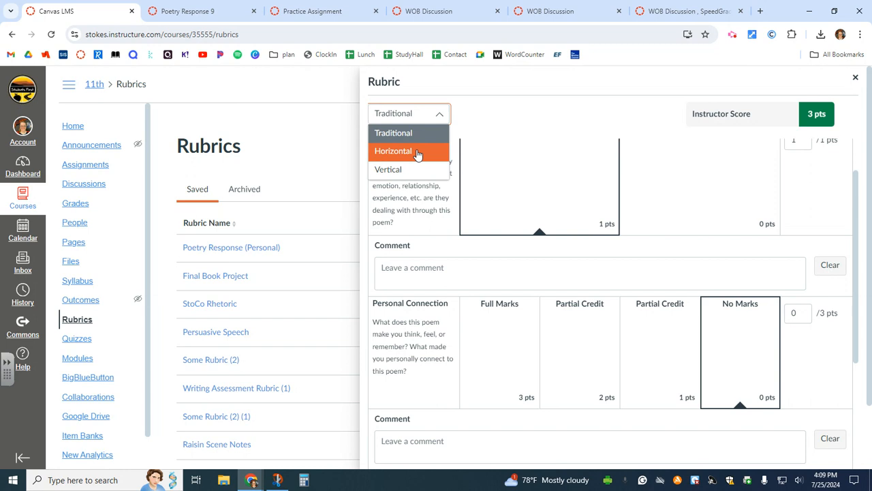
In Vertical layout, rate Personal Connection at 2 points, then close the Poetry Response preview
left_click(446, 170)
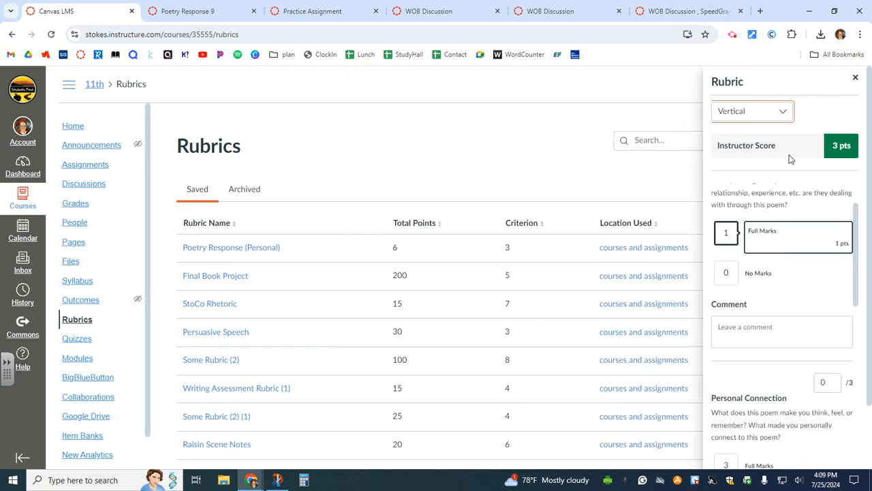
key("Tab")
scroll(775, 286, "down", 2)
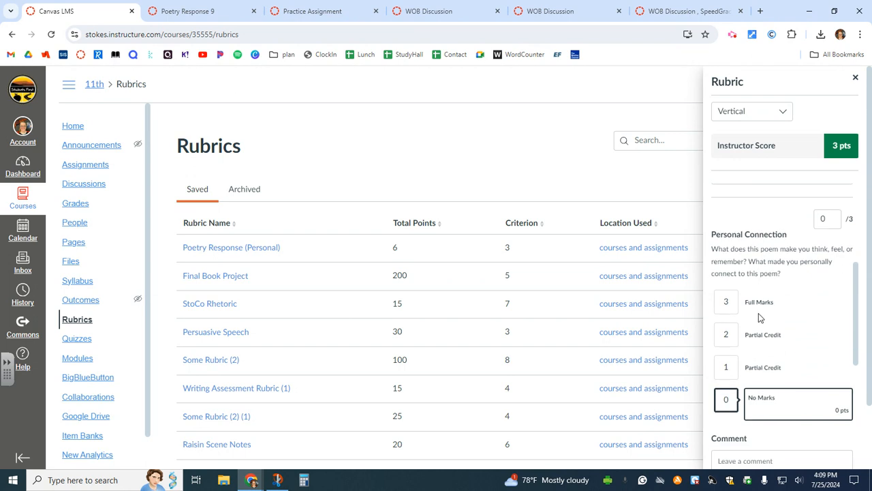
left_click(725, 302)
left_click(724, 341)
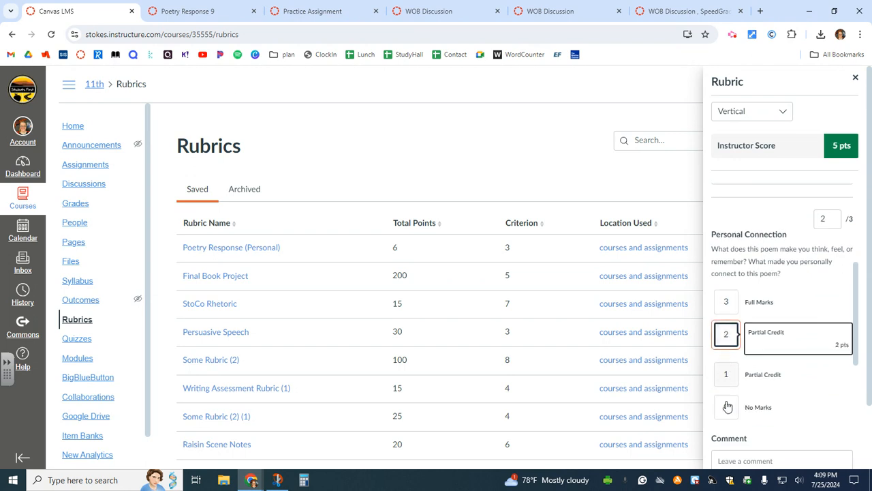
left_click(855, 77)
Rate Raisin Scene Notes' Act 1, Scene 1 at 3, 2, then 1 point, and close it
scroll(357, 325, "down", 2)
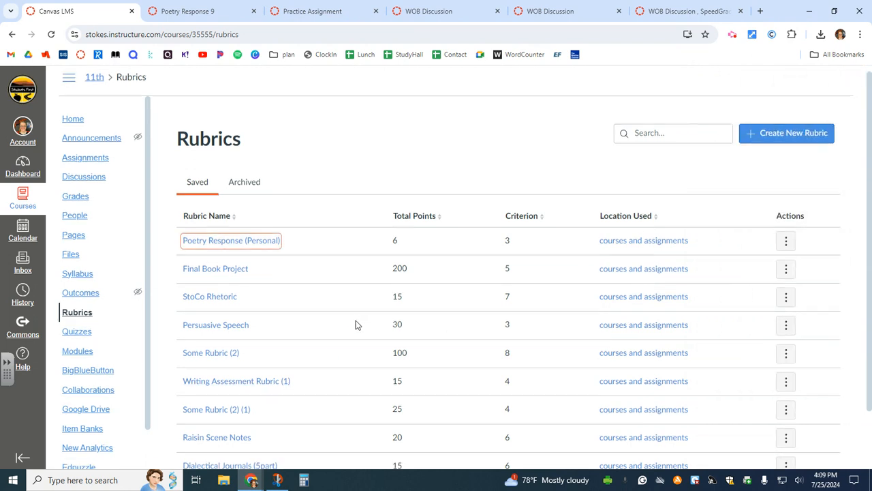
left_click(222, 393)
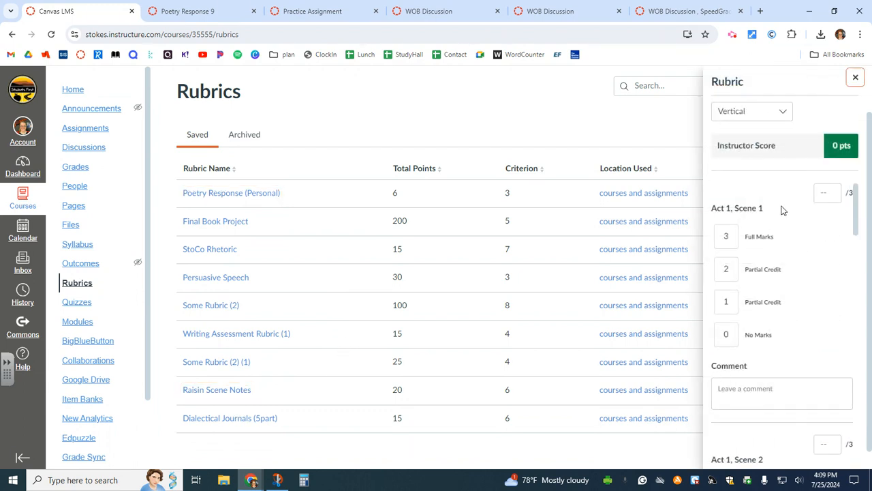
scroll(798, 218, "down", 1)
scroll(798, 219, "up", 1)
left_click(727, 237)
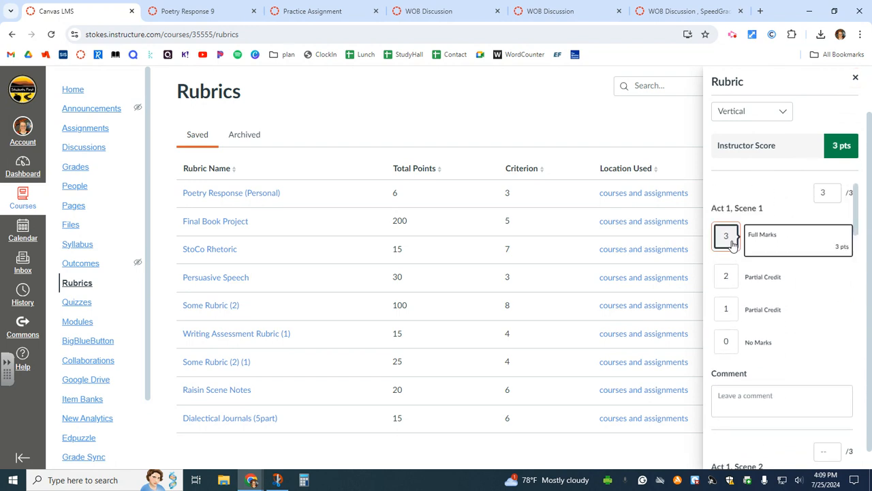
left_click(727, 277)
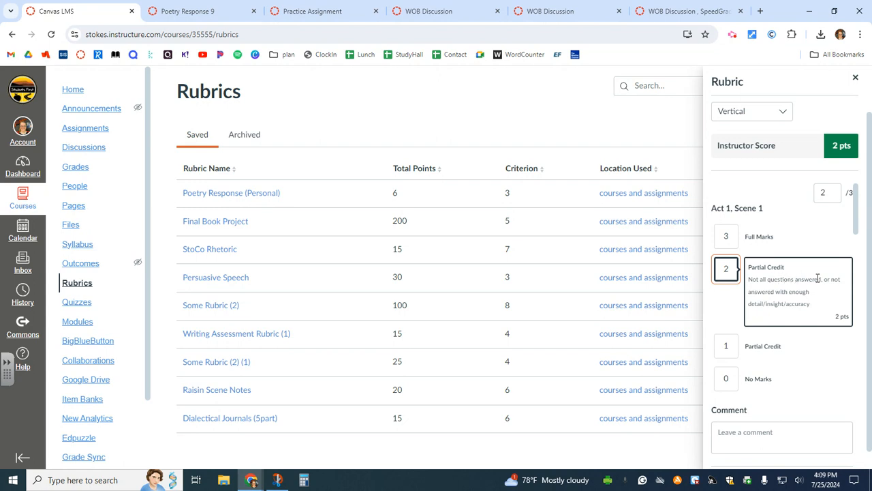
left_click(727, 349)
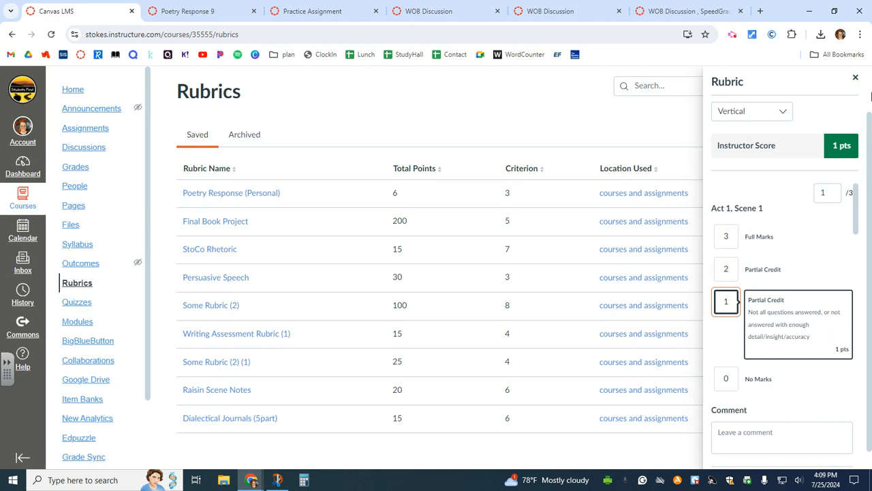
left_click(854, 78)
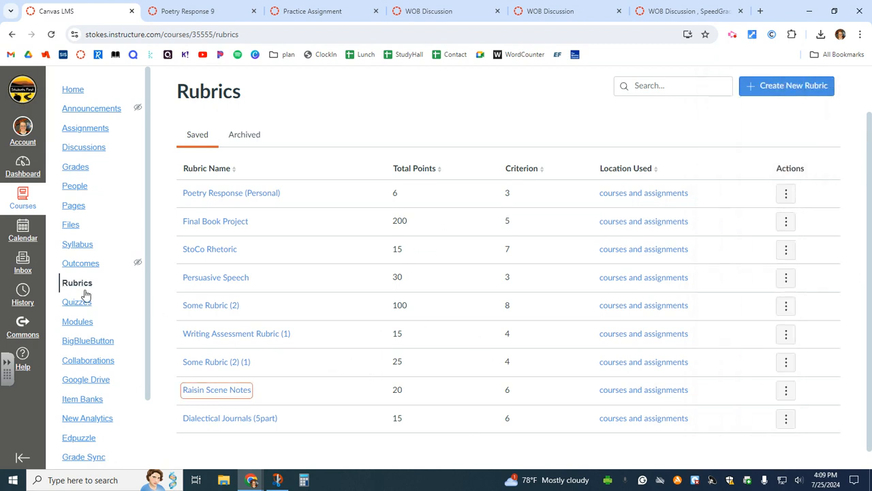
Start a new rubric named Orientation
left_click(796, 91)
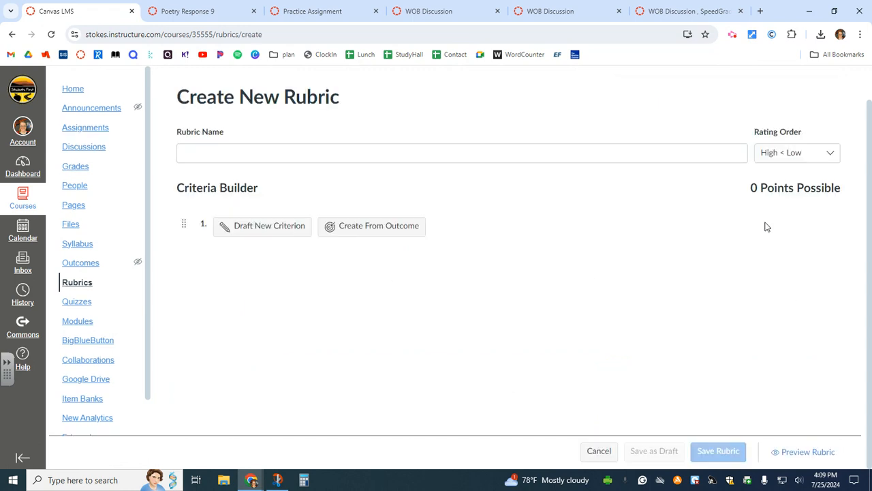
left_click(504, 153)
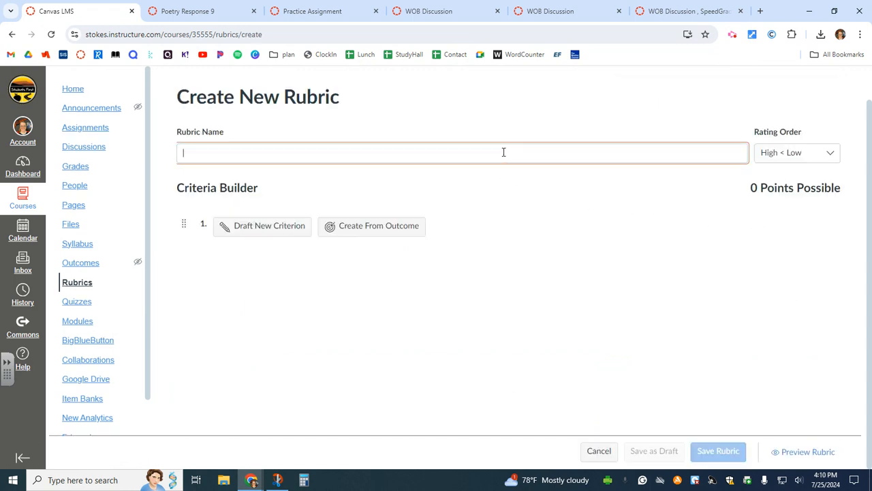
type("Orientation")
left_click(319, 193)
Draft a Sharing criterion with Exceeds 5, Near 1, delete Near, add a rating, then cancel it
left_click(284, 238)
left_click(235, 170)
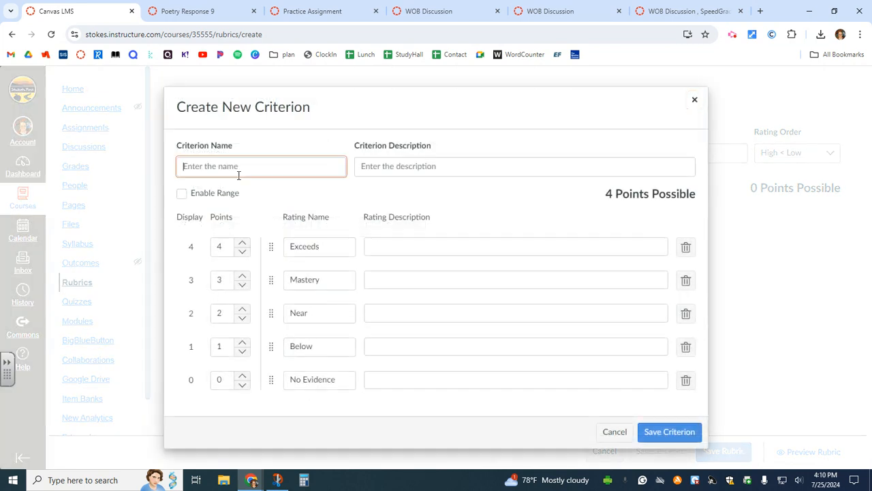
type("Sharing")
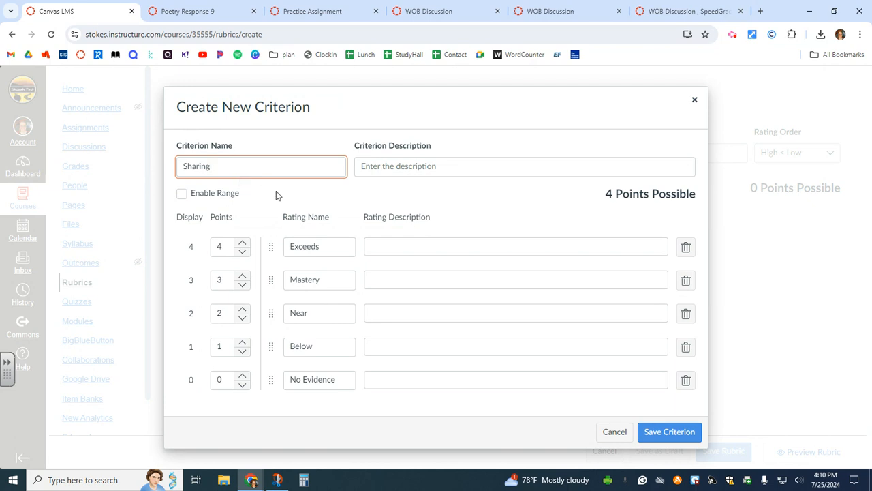
left_click(429, 252)
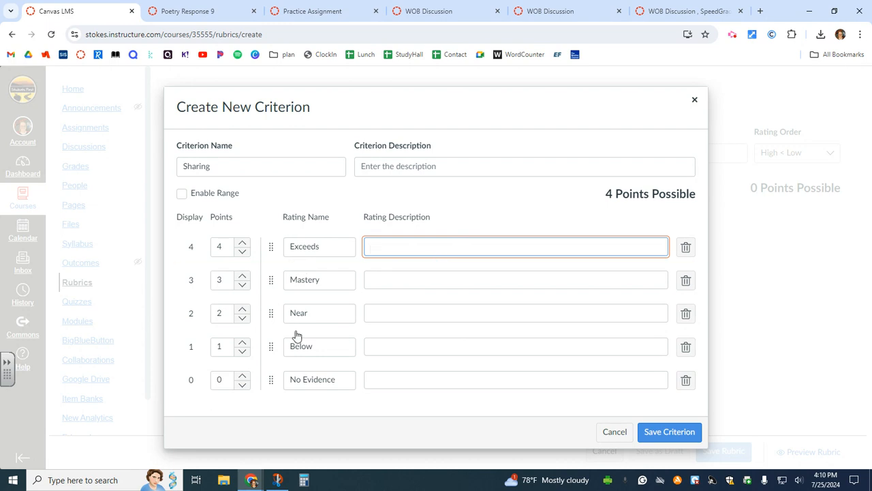
left_click(242, 242)
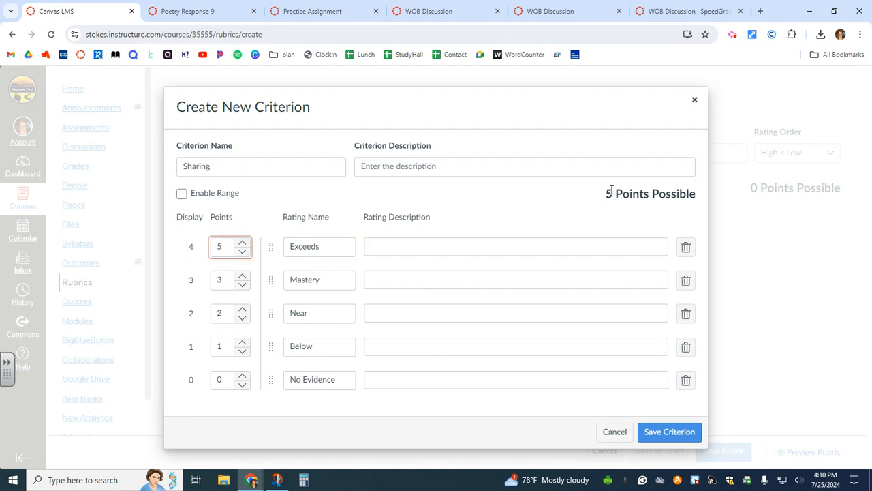
left_click(242, 317)
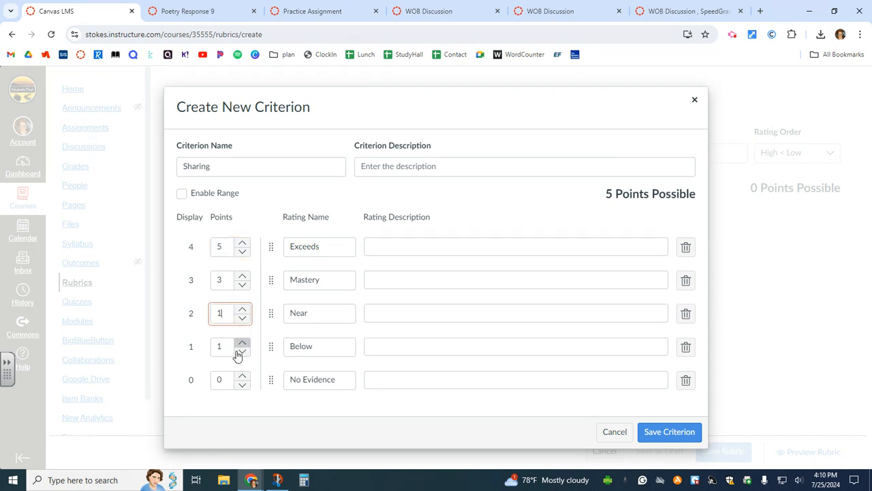
left_click(685, 315)
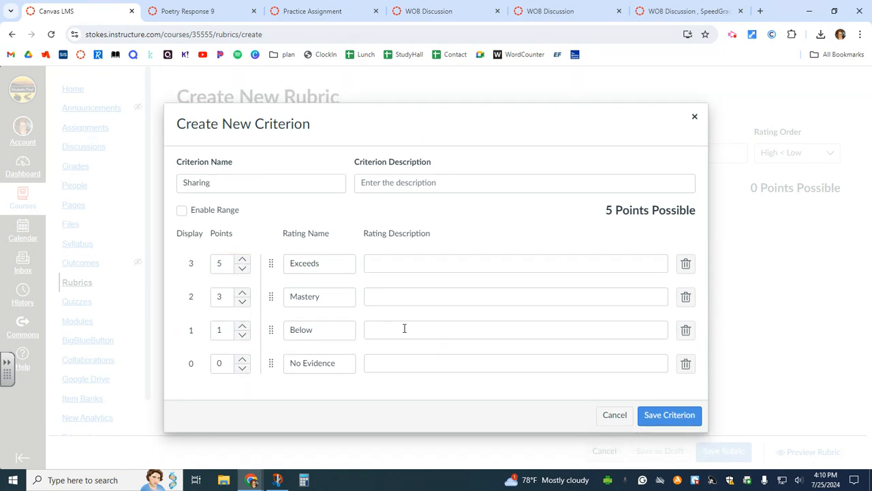
left_click(436, 280)
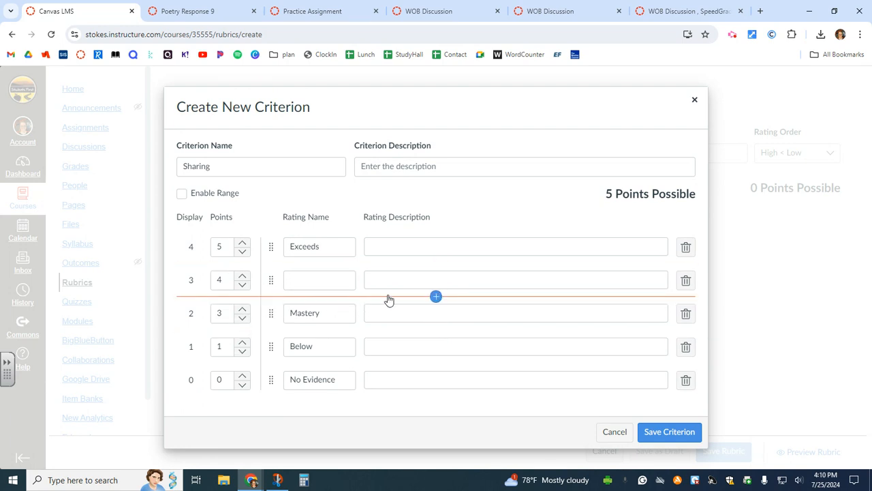
left_click(624, 439)
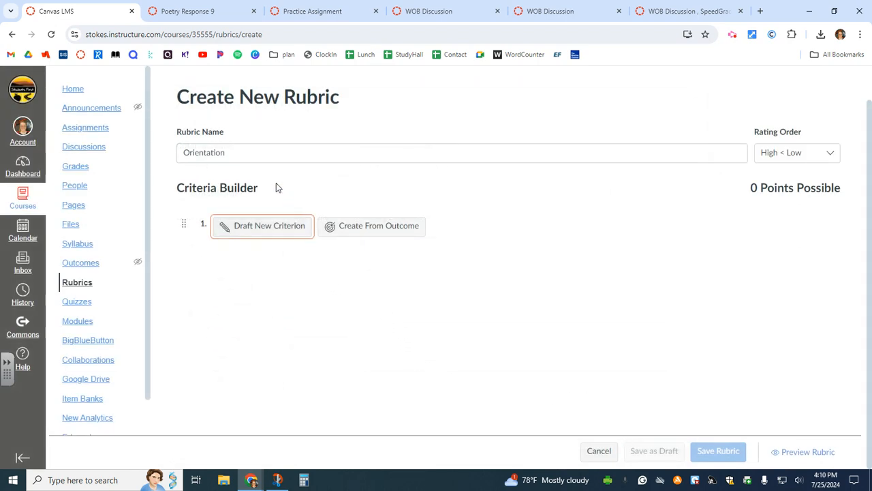
Look through the Poetry Response 9 rubric, then switch to the Practice Assignment page
left_click(198, 11)
scroll(781, 246, "up", 4)
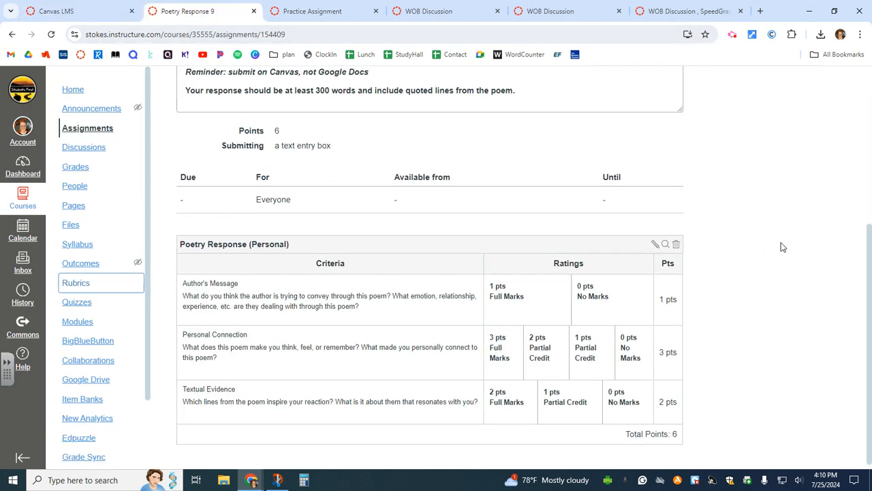
scroll(781, 247, "up", 1)
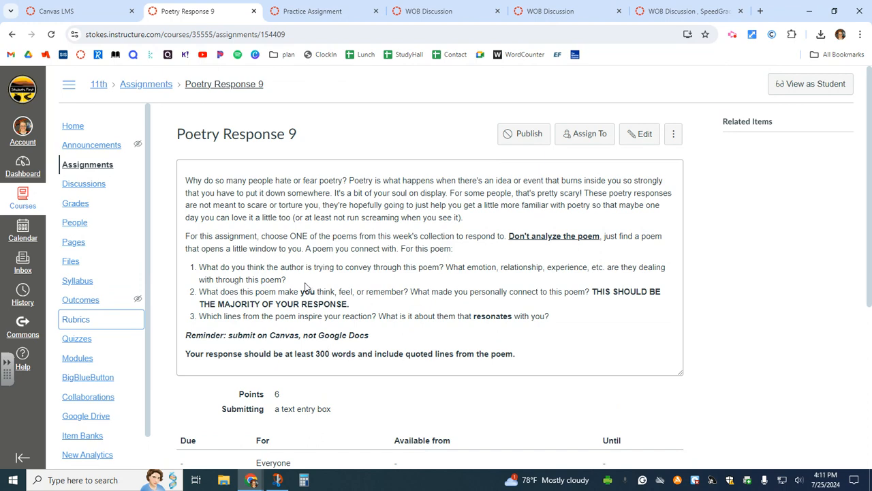
scroll(307, 286, "down", 4)
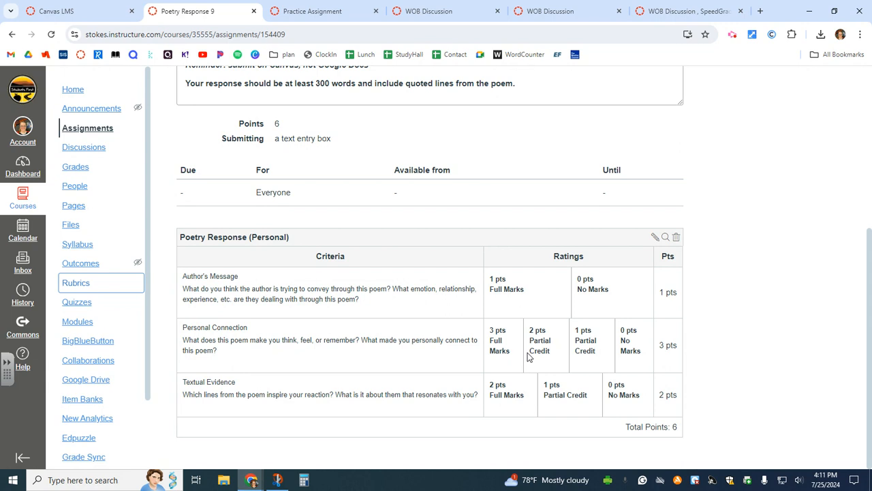
left_click(520, 299)
left_click(333, 11)
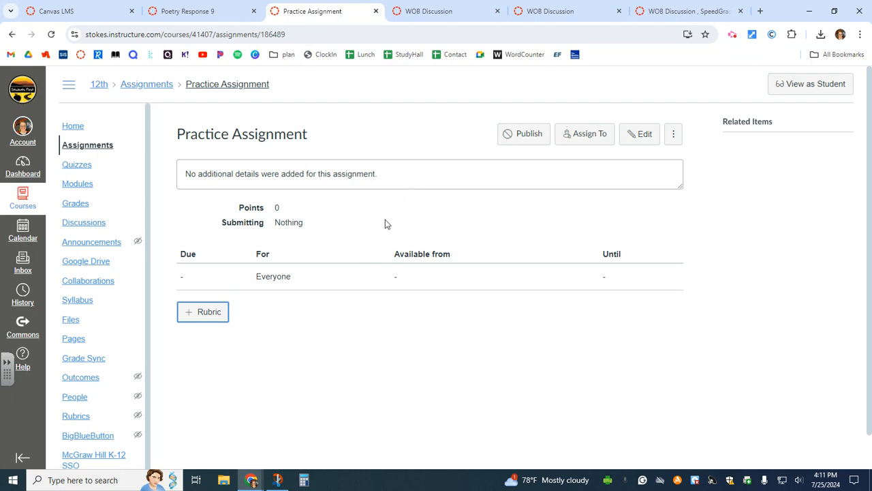
Select the Practice Assignment description text, then begin adding a rubric to the assignment
left_click(430, 171)
left_click_drag(247, 178, 306, 174)
left_click(312, 174)
triple_click(311, 174)
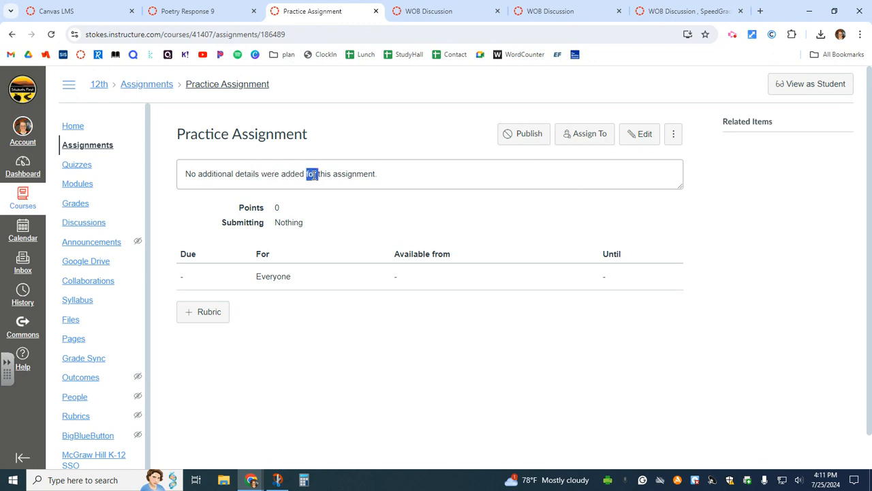
left_click(293, 174)
left_click(207, 315)
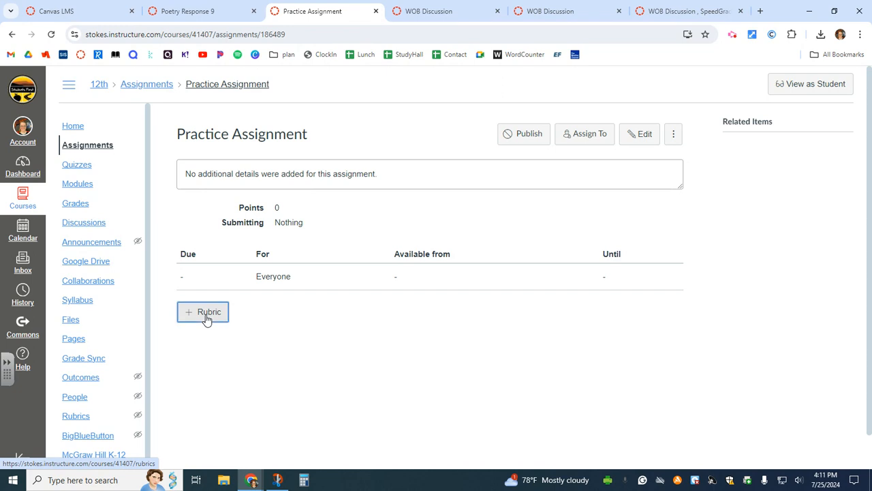
scroll(395, 319, "down", 1)
scroll(405, 321, "down", 1)
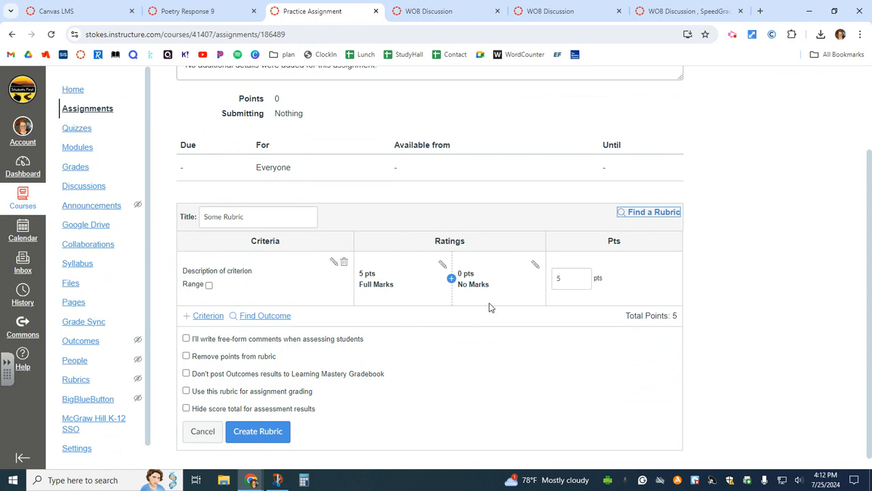
scroll(488, 306, "up", 2)
scroll(361, 218, "down", 1)
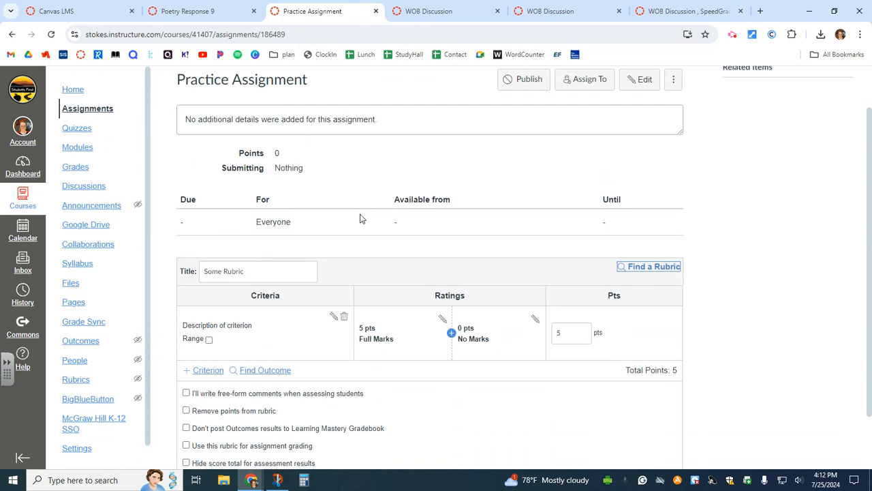
scroll(361, 218, "up", 1)
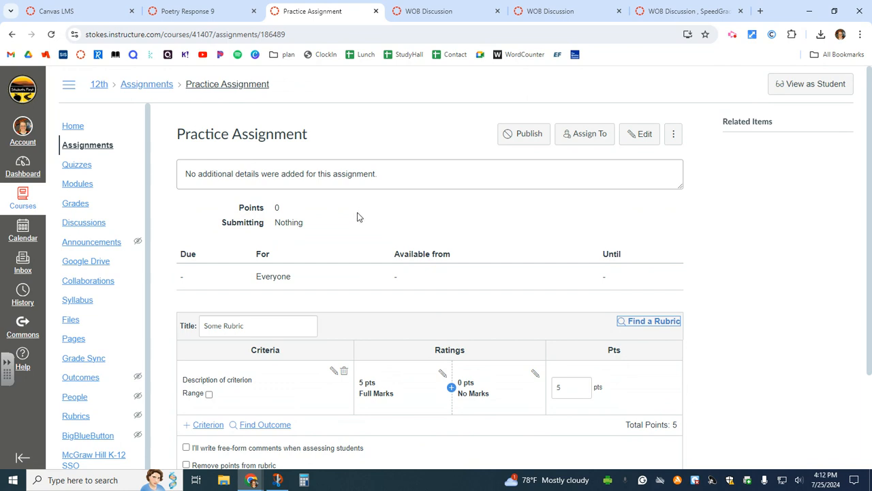
scroll(362, 223, "down", 3)
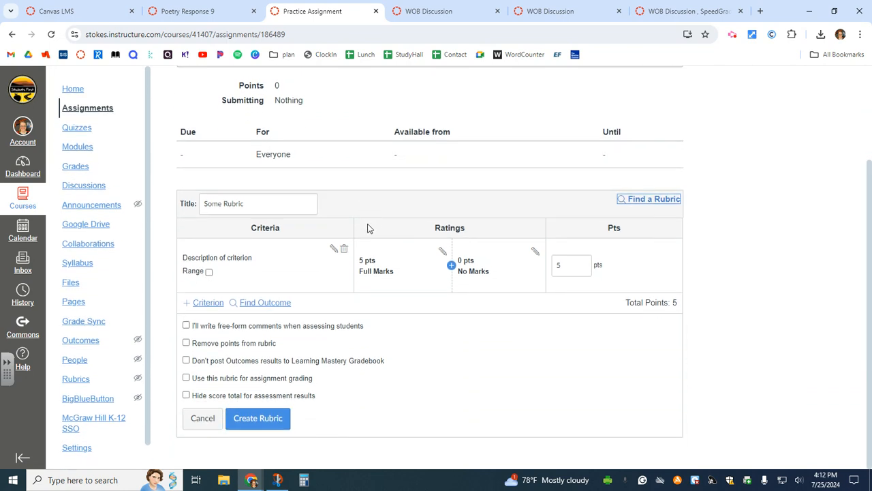
Find Some Rubric in the English IV course and attach it to Practice Assignment
left_click(646, 200)
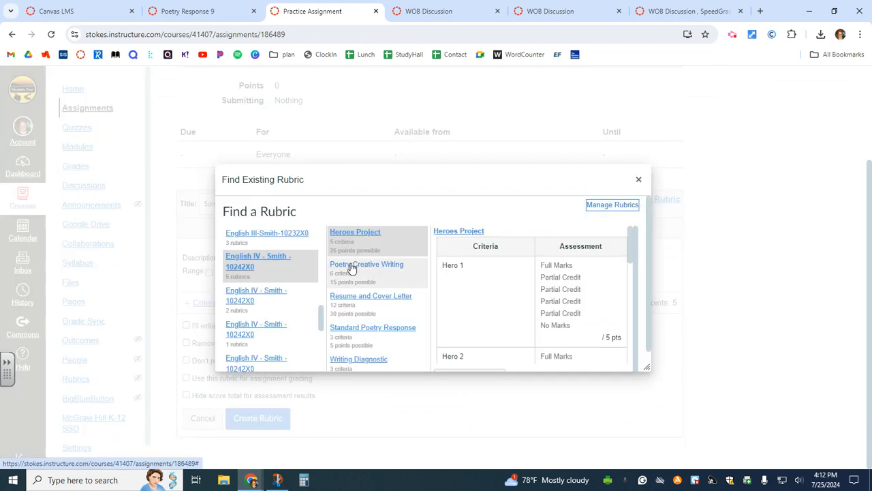
triple_click(255, 344)
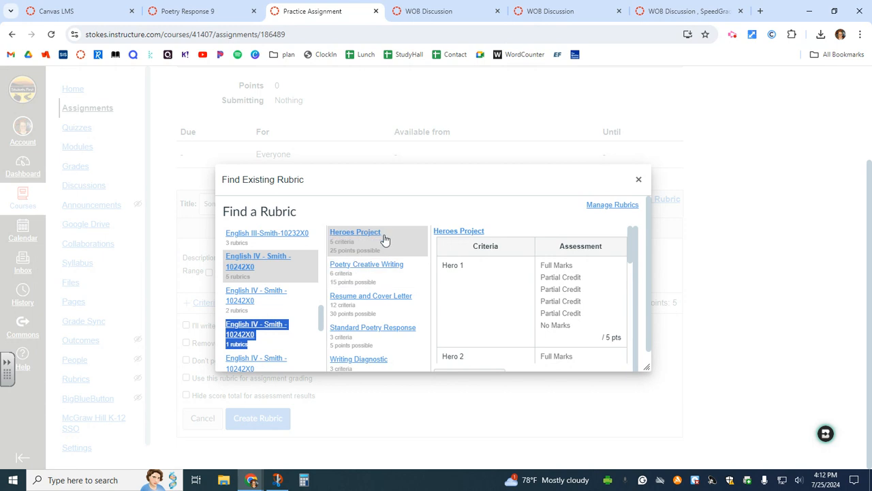
left_click(293, 304)
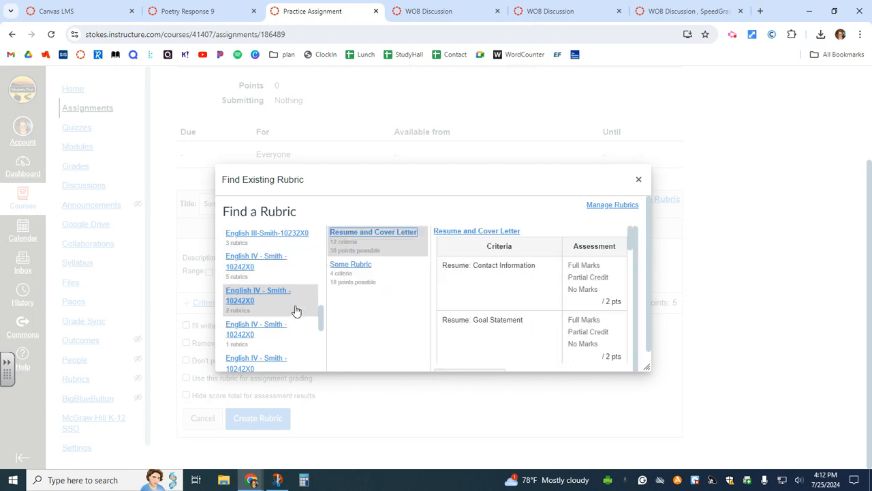
left_click(380, 278)
scroll(530, 293, "down", 5)
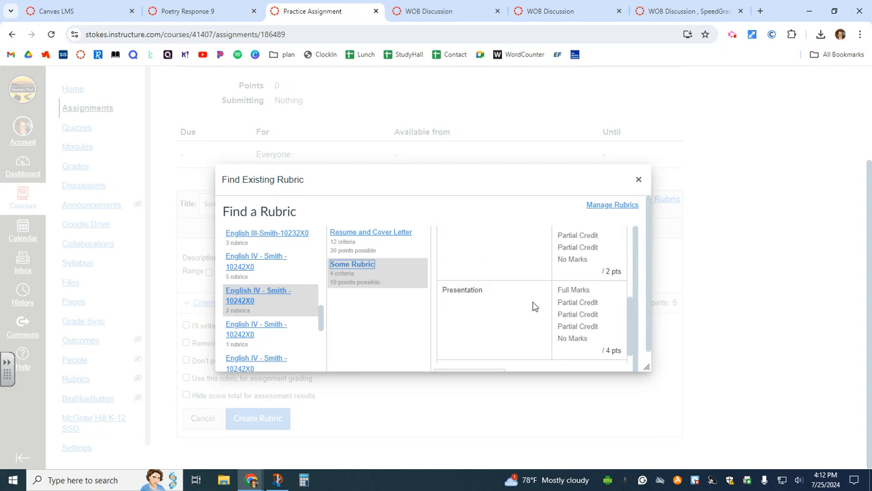
scroll(533, 303, "up", 5)
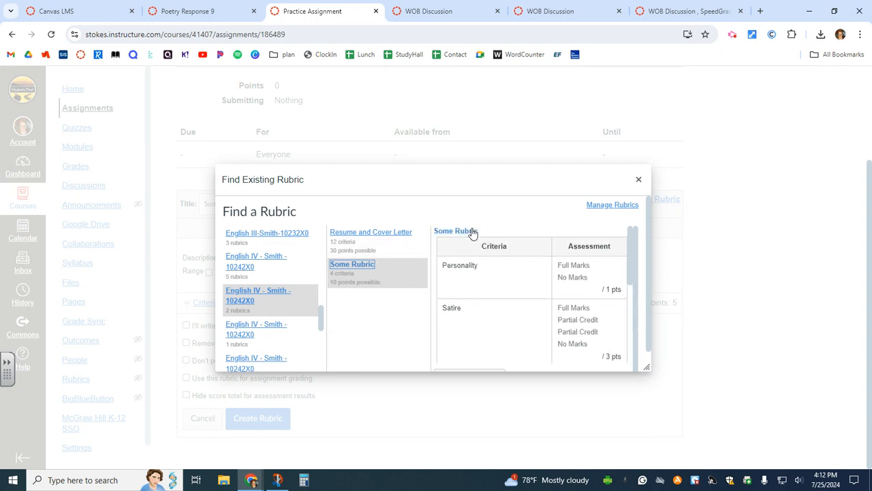
scroll(600, 300, "down", 1)
scroll(643, 319, "down", 1)
left_click(453, 358)
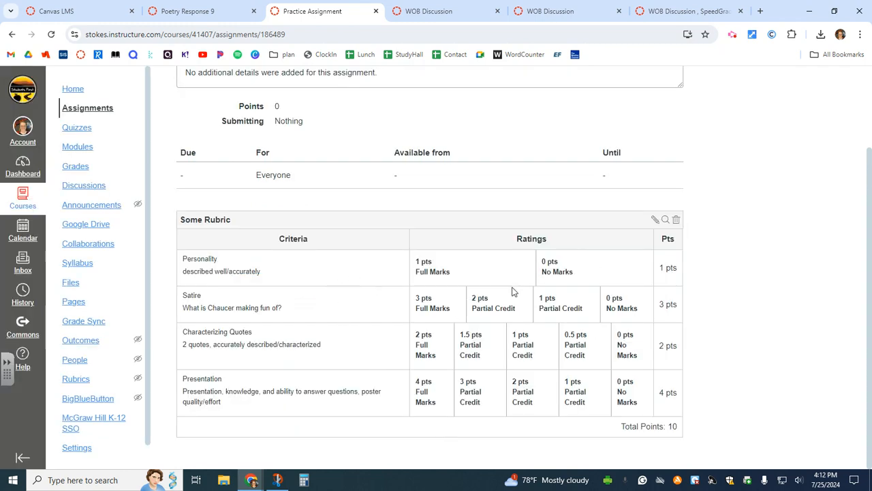
Open the attached 10-point Some Rubric for editing and scroll to its grading option checkboxes
left_click(657, 221)
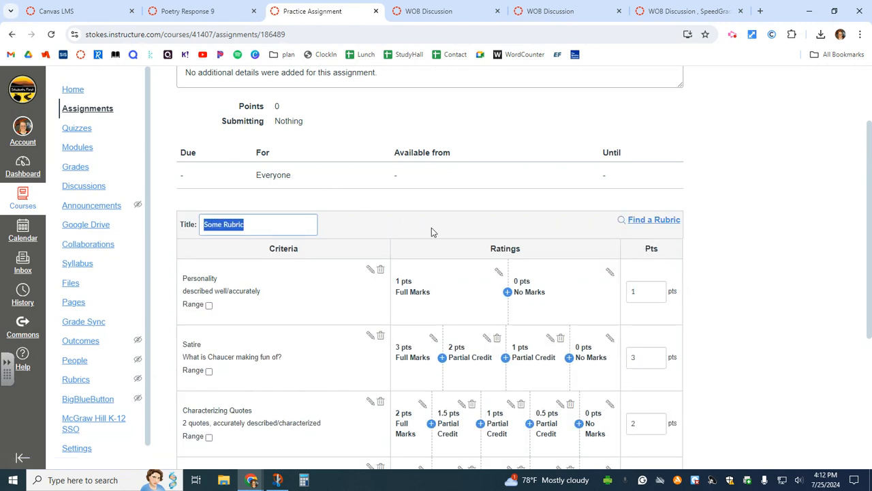
scroll(477, 238, "down", 2)
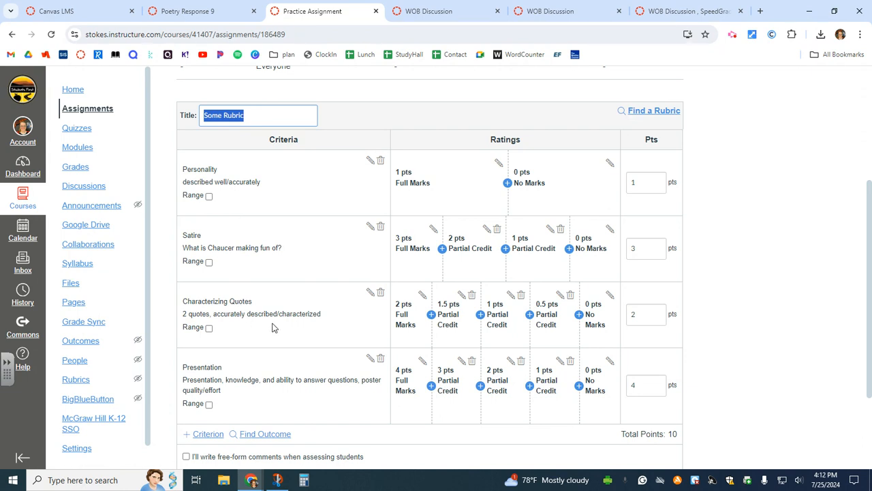
scroll(280, 327, "up", 1)
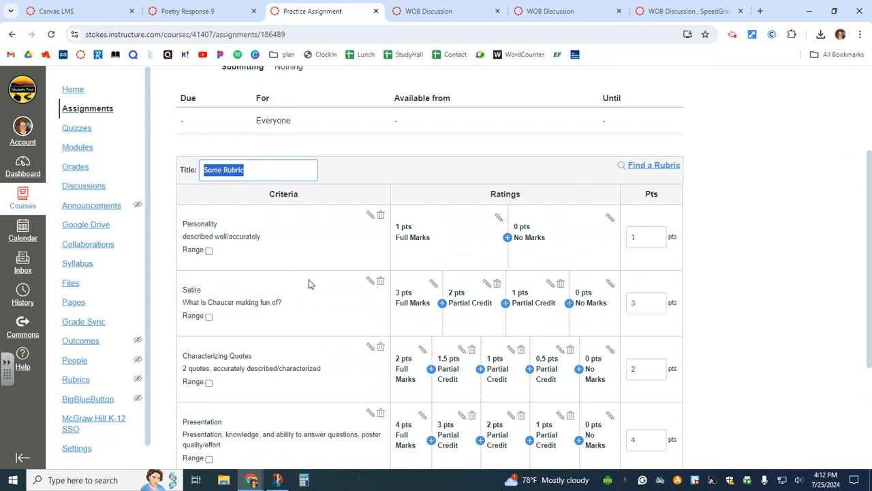
scroll(308, 285, "down", 3)
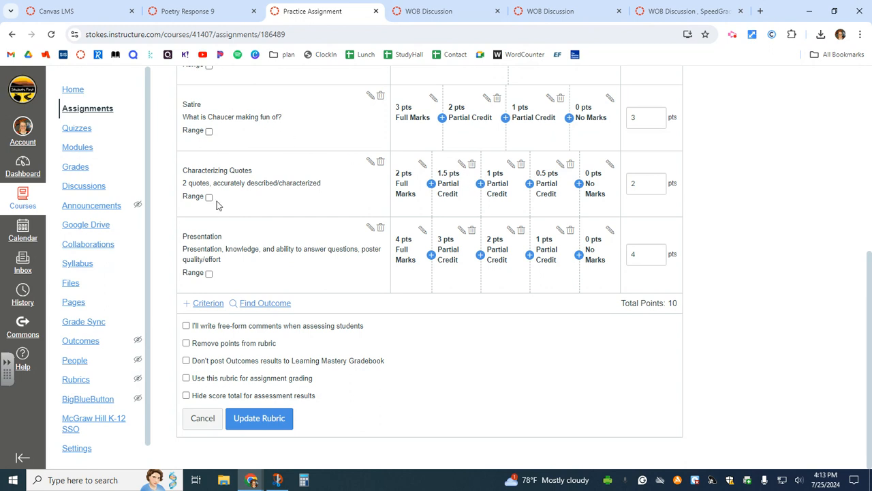
Enable free-form comments and leave 'Use this rubric for assignment grading' unchecked
left_click(305, 327)
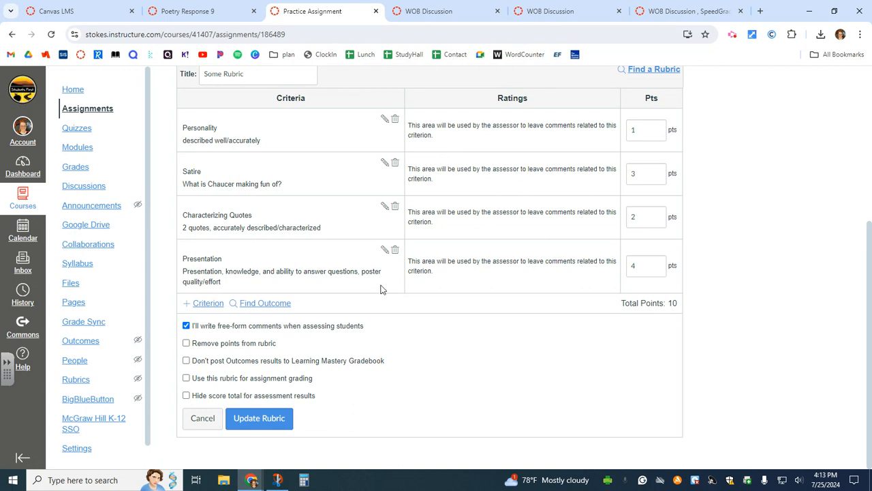
left_click(262, 343)
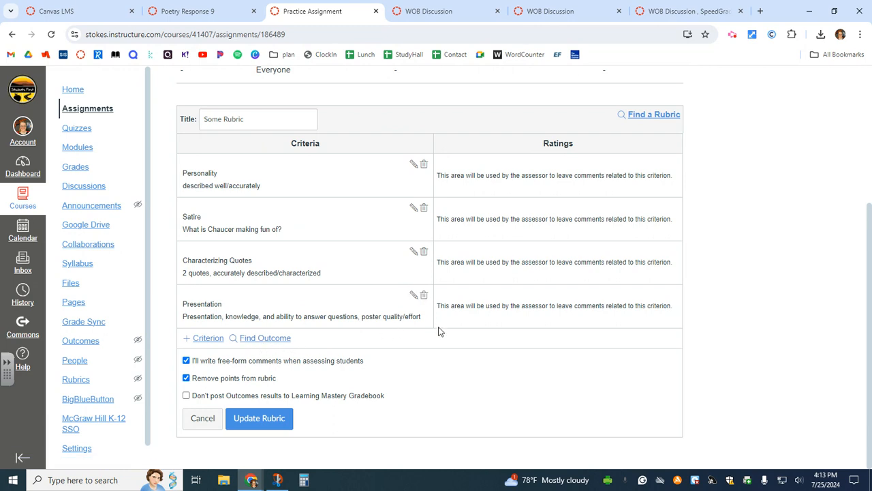
left_click(268, 377)
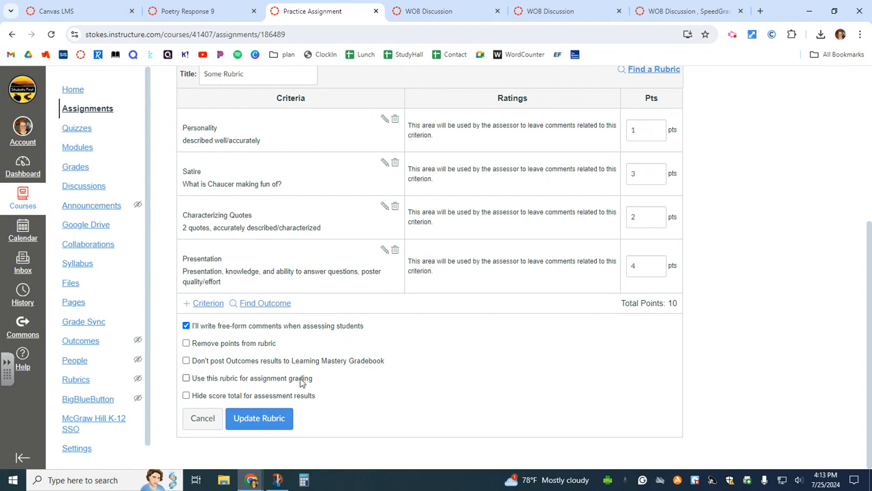
left_click(306, 380)
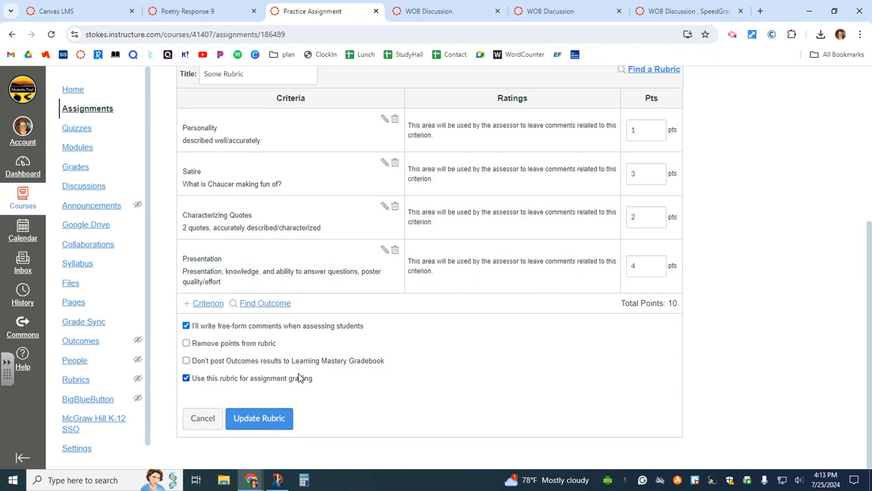
left_click(234, 383)
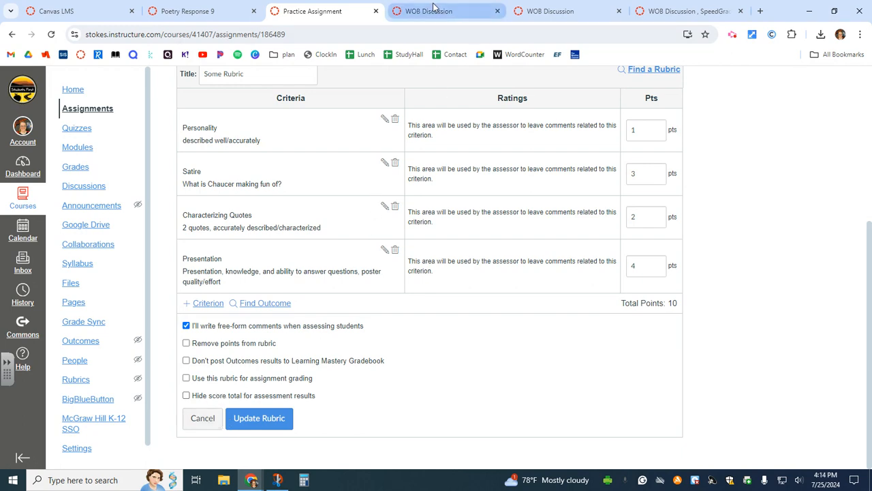
Switch to WOB Discussion and view its Classroom Discussion rubric: three 5-point criteria, 15 total
left_click(471, 11)
scroll(665, 265, "up", 9)
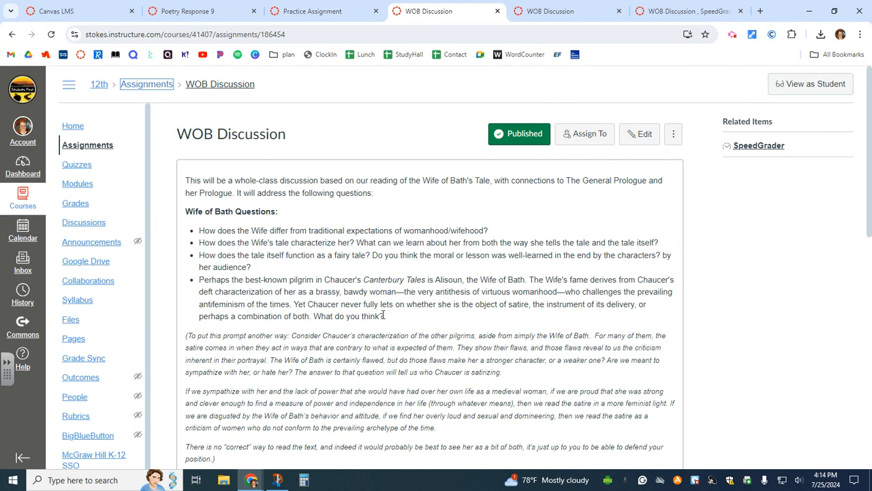
scroll(384, 313, "down", 1)
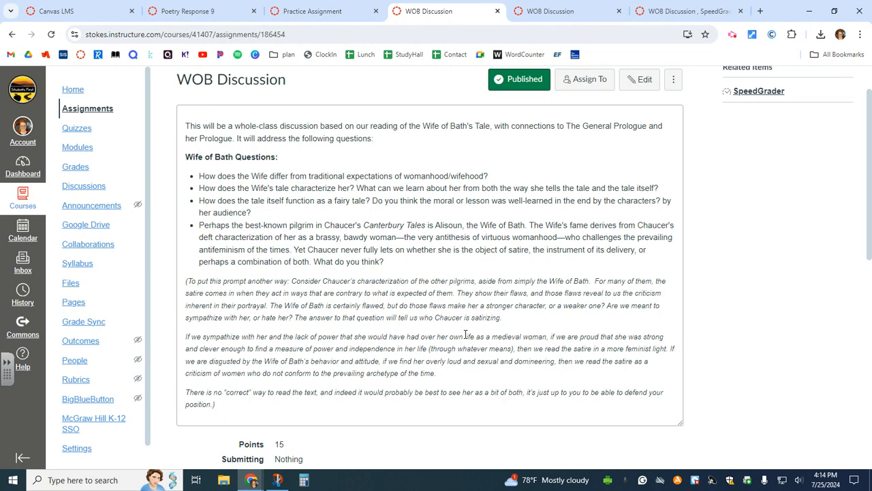
scroll(465, 332, "down", 2)
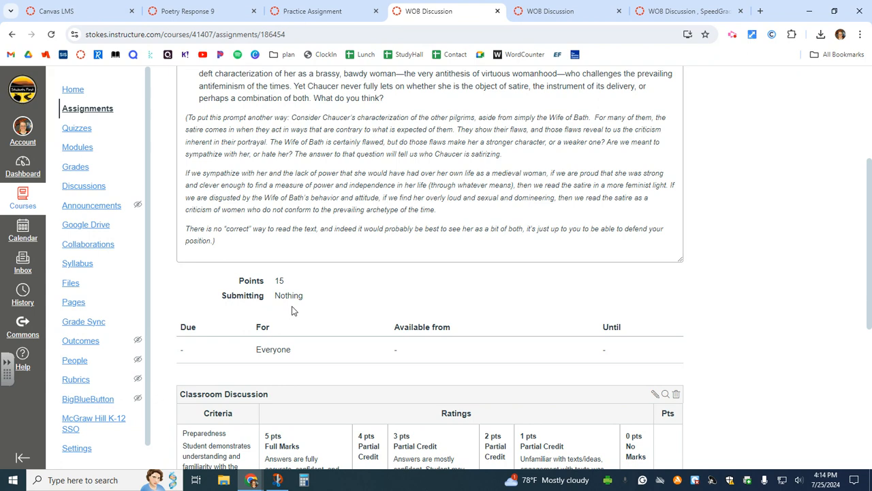
scroll(293, 310, "down", 5)
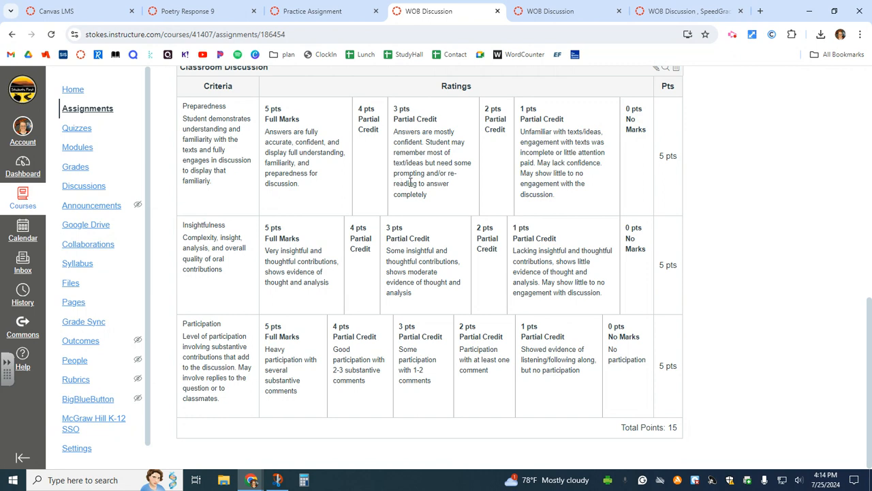
scroll(409, 182, "up", 1)
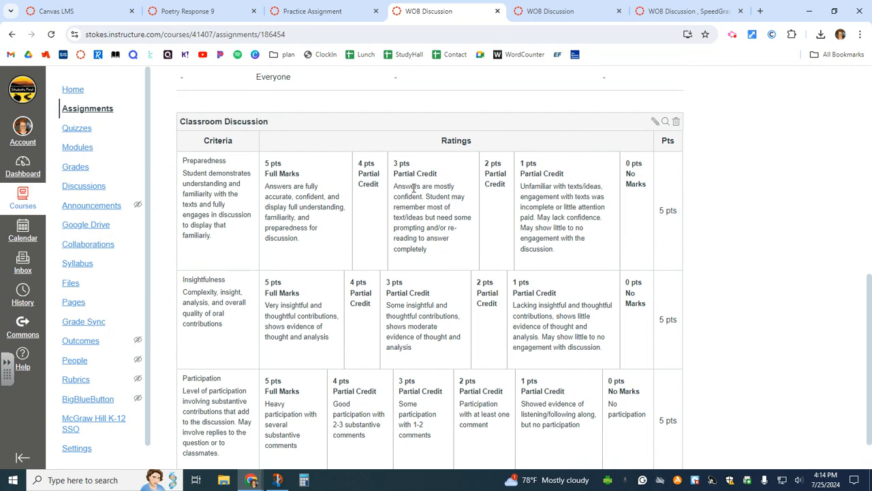
Check the other course's WOB Discussion rubric, then open SpeedGrader showing a 14/15 grade
left_click(546, 11)
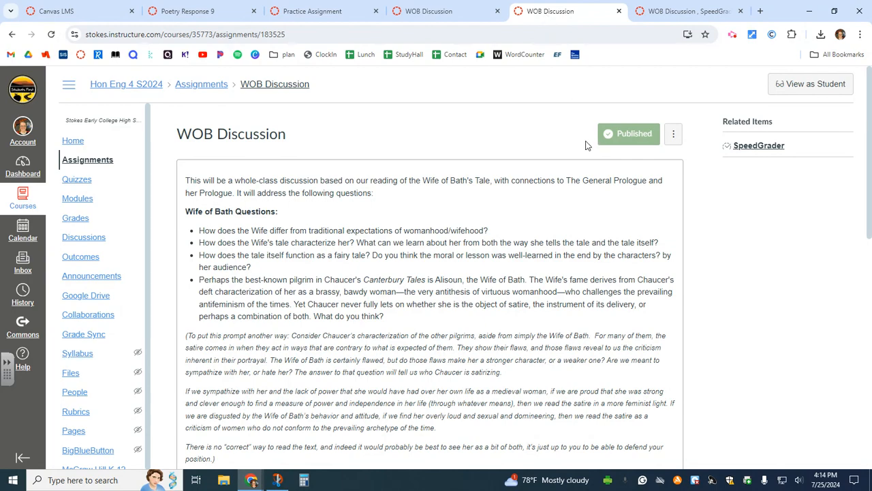
scroll(607, 201, "down", 3)
scroll(608, 204, "down", 2)
scroll(500, 290, "down", 2)
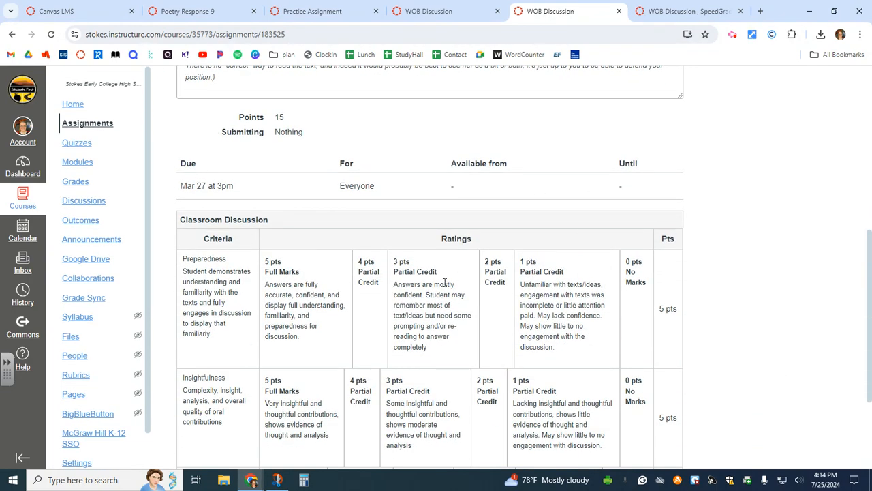
scroll(457, 289, "down", 2)
scroll(478, 319, "up", 5)
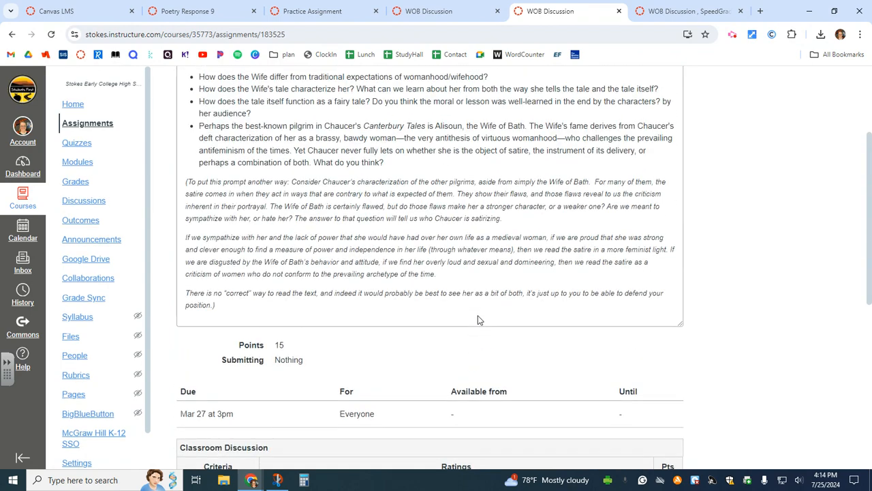
scroll(367, 153, "down", 2)
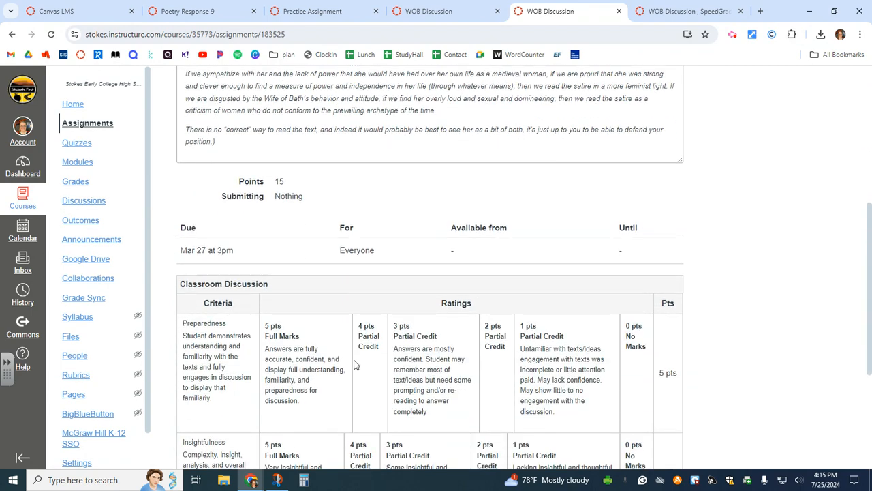
left_click(678, 14)
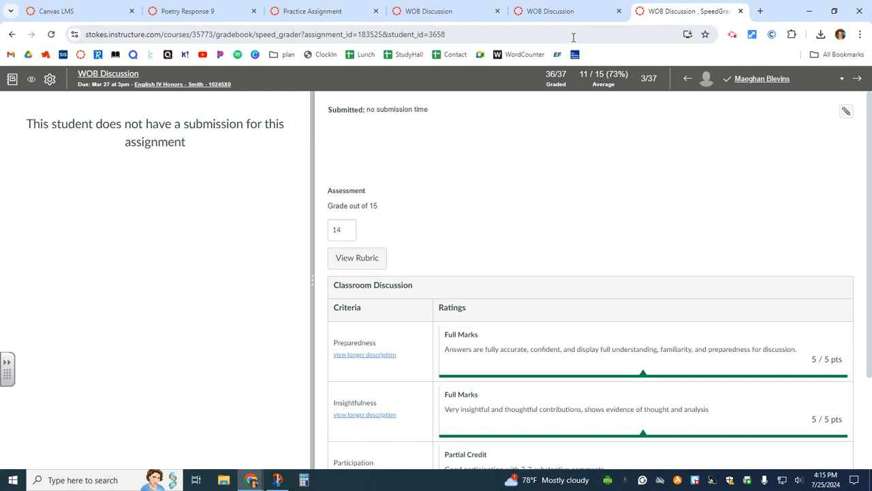
left_click(570, 13)
scroll(691, 224, "up", 4)
scroll(695, 226, "up", 1)
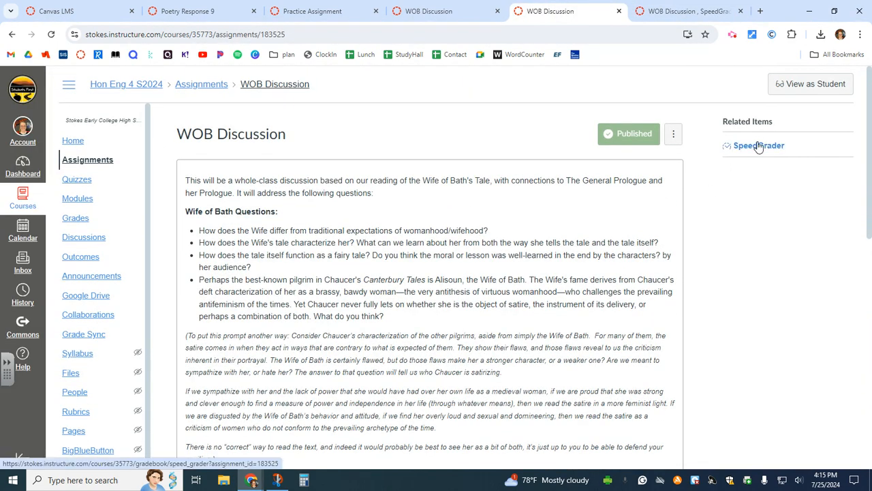
left_click(728, 143)
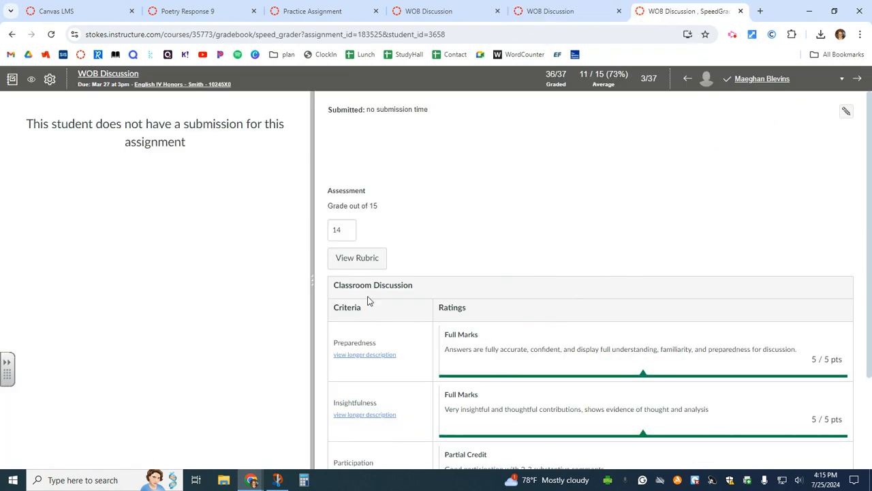
left_click(371, 270)
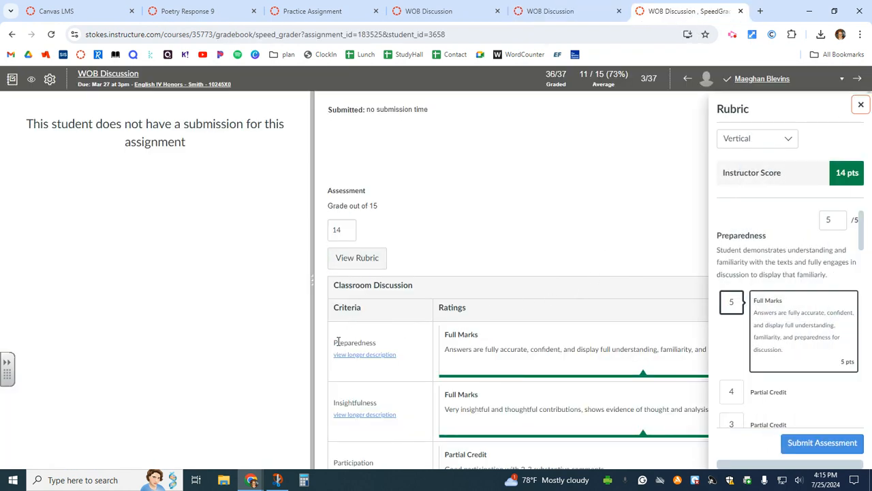
scroll(795, 238, "down", 1)
scroll(790, 289, "down", 3)
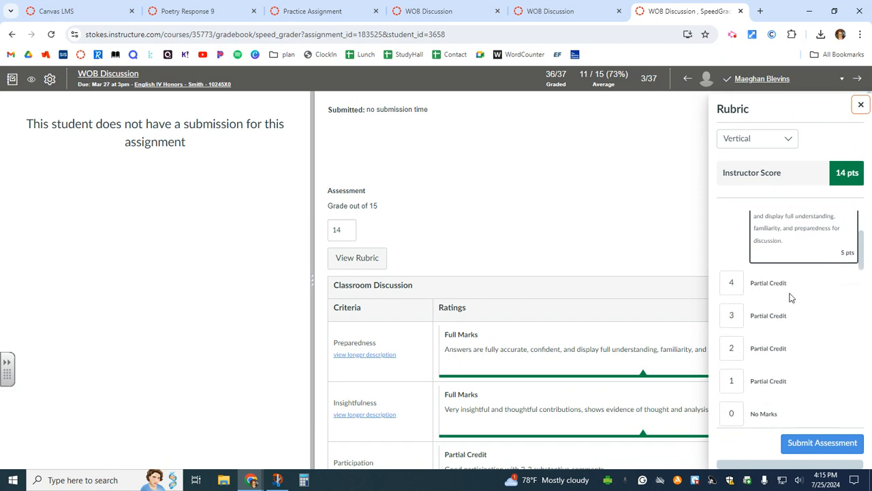
scroll(775, 357, "up", 2)
scroll(775, 357, "up", 2)
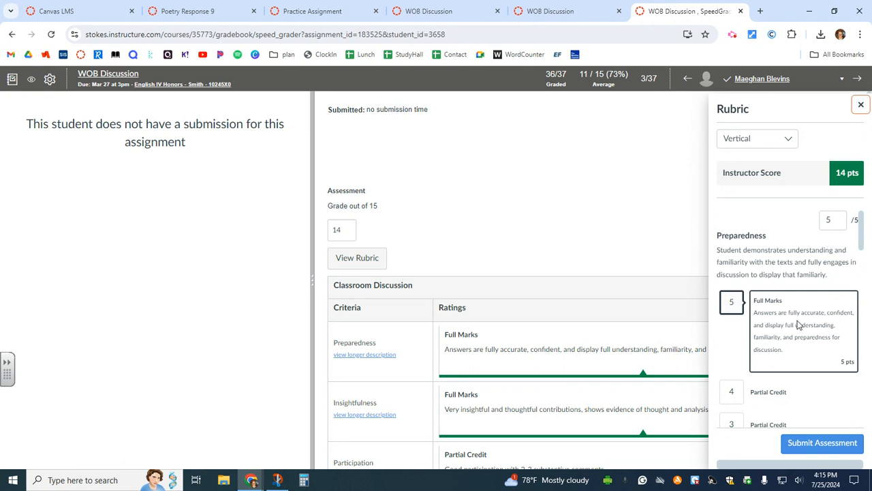
scroll(790, 325, "down", 1)
left_click(732, 341)
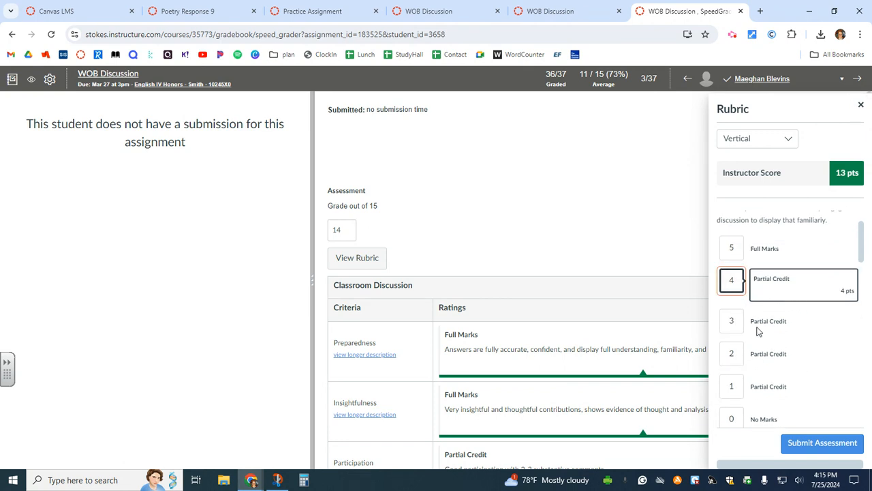
left_click(738, 333)
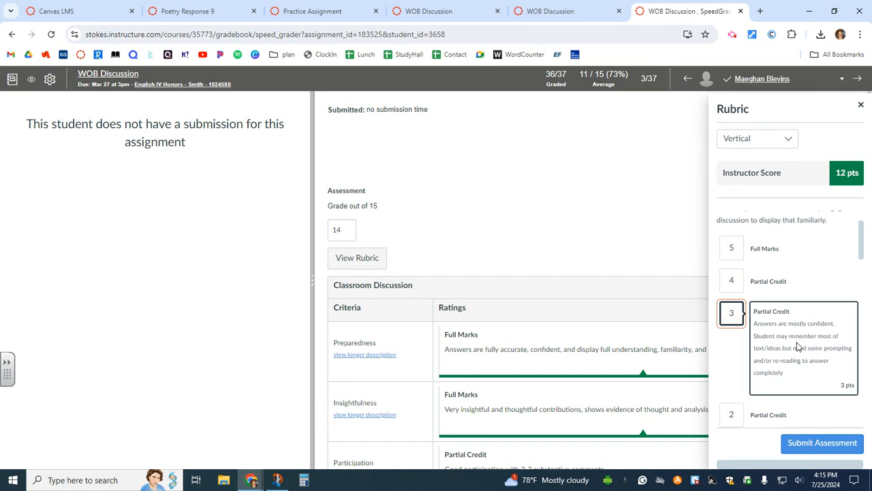
scroll(797, 347, "down", 2)
left_click(733, 340)
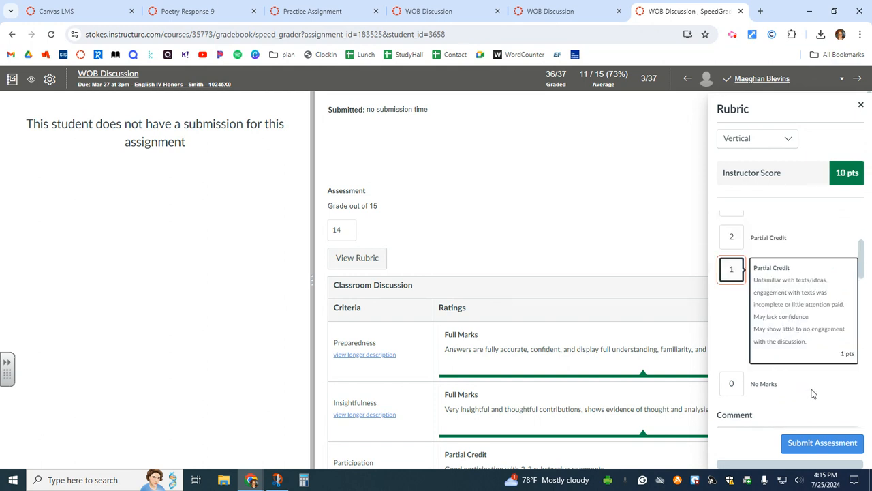
scroll(814, 388, "up", 3)
left_click(860, 108)
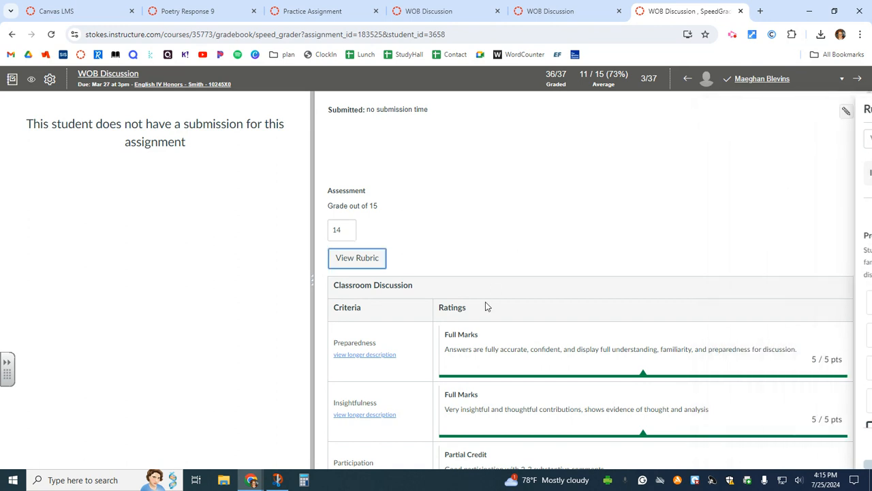
scroll(539, 269, "down", 1)
scroll(546, 271, "down", 1)
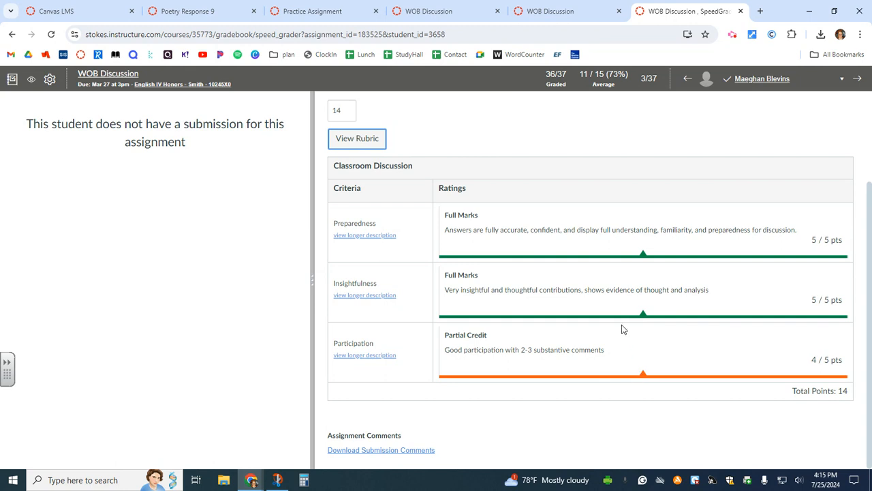
left_click(356, 142)
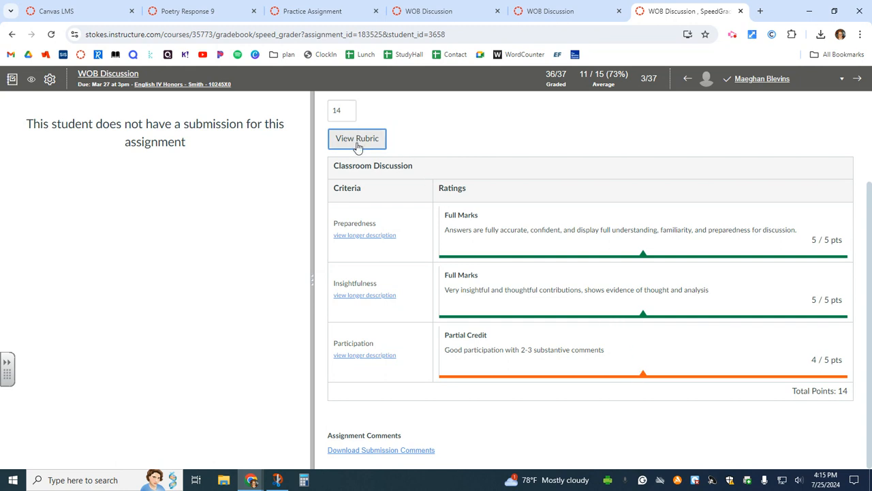
scroll(762, 299, "down", 2)
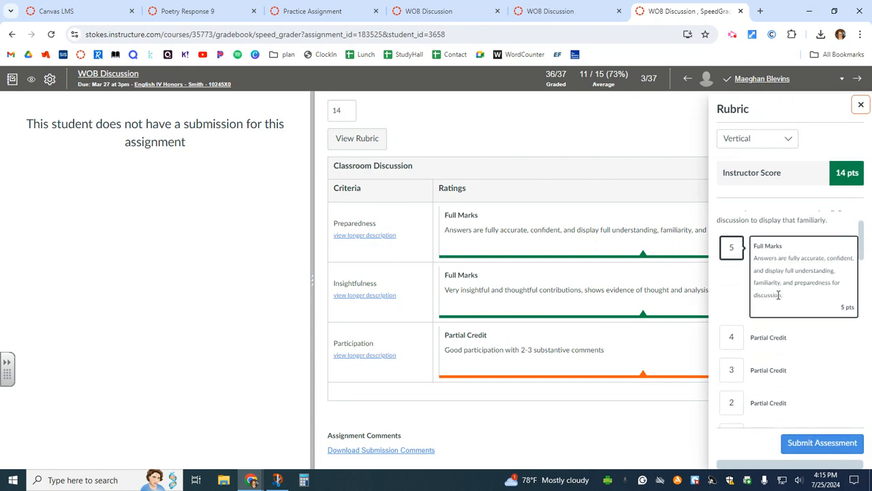
scroll(761, 298, "down", 3)
left_click(761, 366)
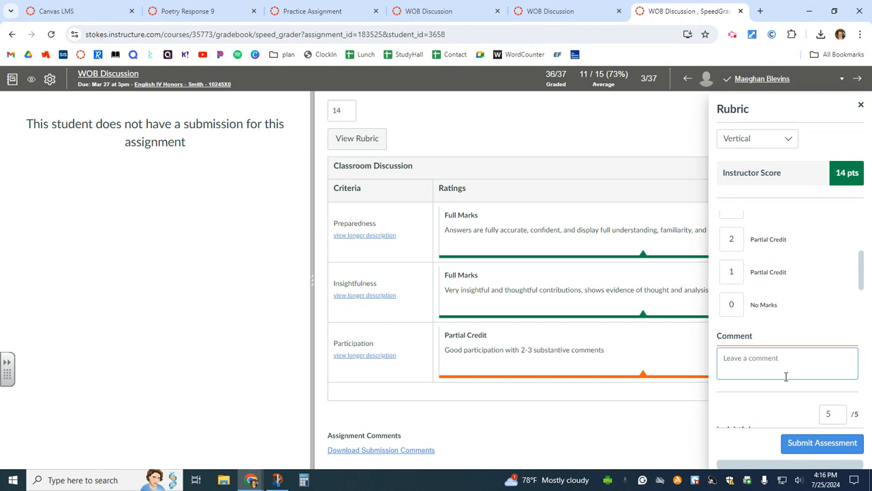
scroll(786, 376, "up", 5)
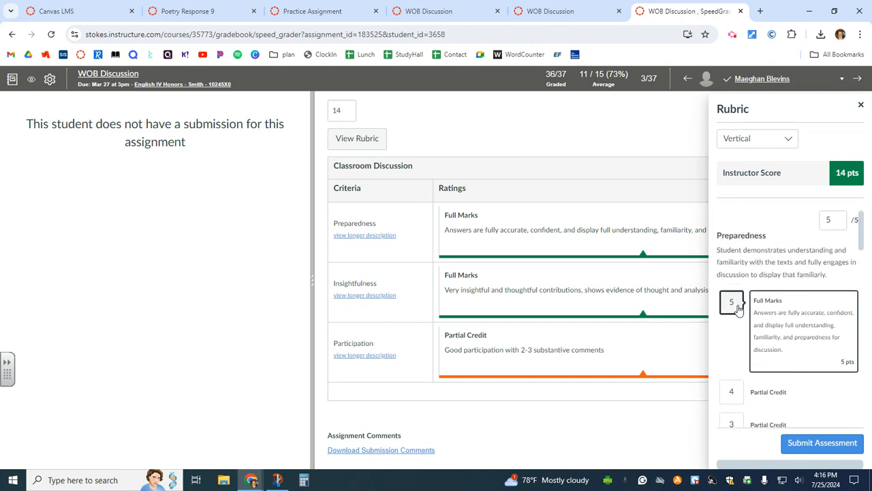
scroll(738, 308, "down", 5)
scroll(757, 361, "down", 4)
scroll(756, 361, "down", 8)
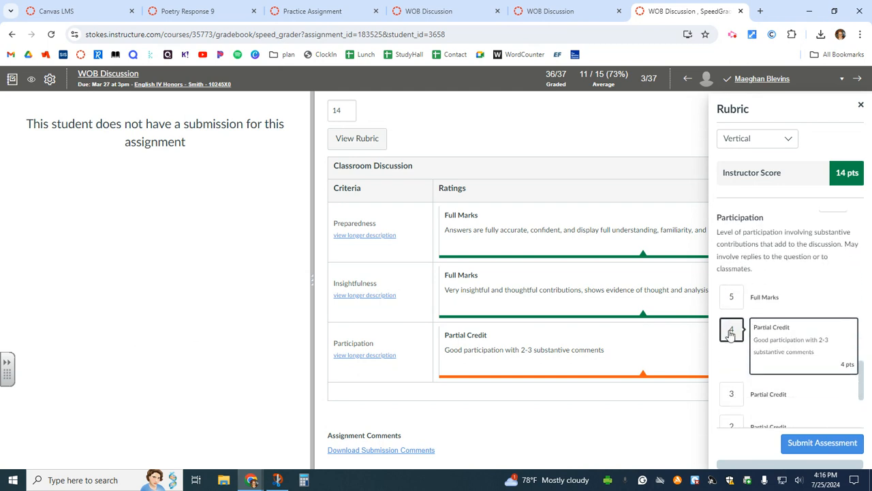
left_click(734, 333)
left_click(742, 333)
scroll(750, 335, "down", 2)
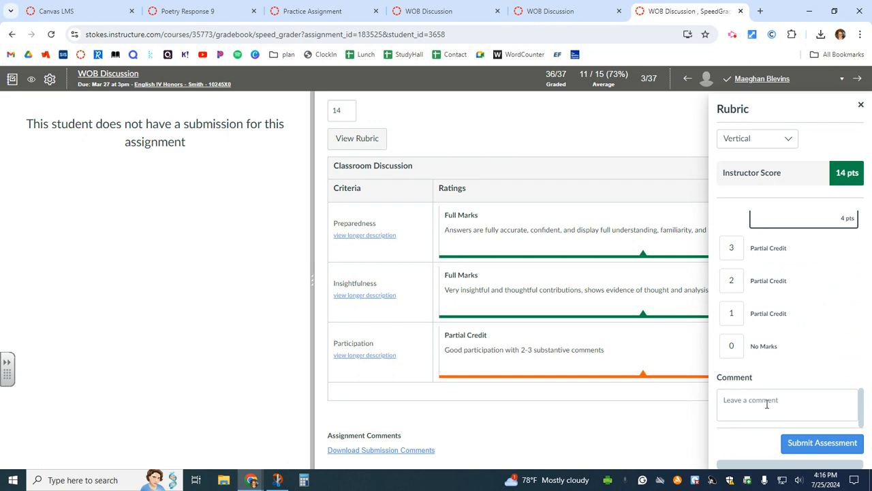
left_click(860, 105)
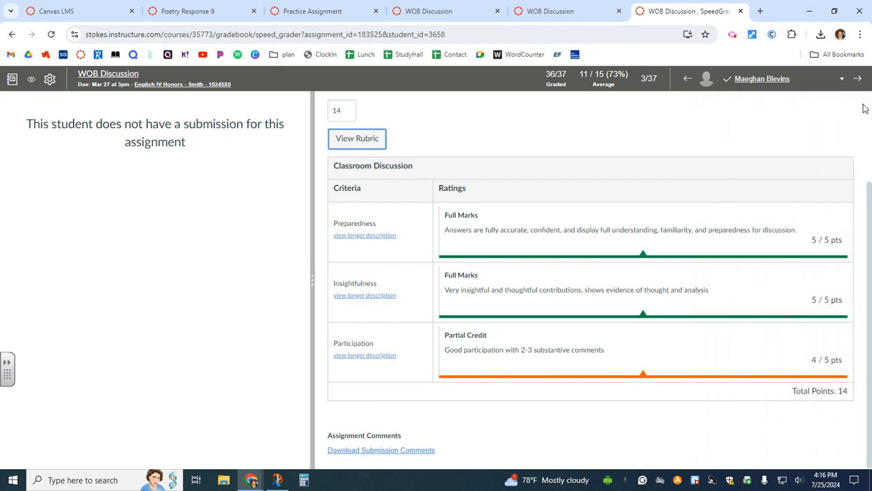